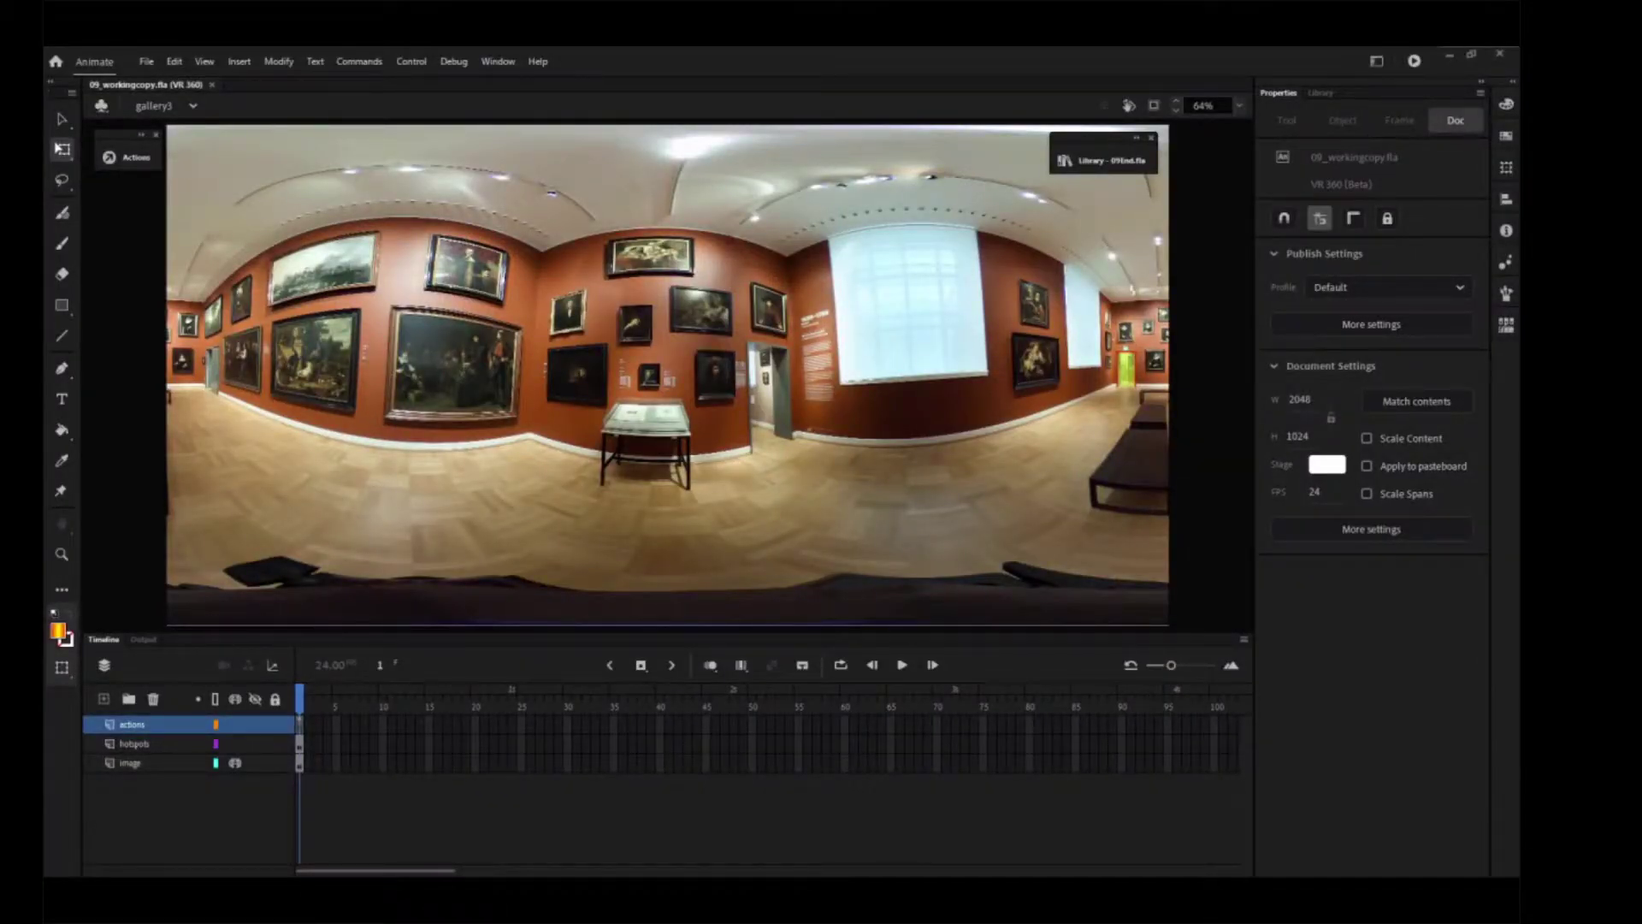
- Switch to the gallery2 scene and add a new layer named more_info above hotspots
{"action": "left_click", "coordinate": [193, 105]}
{"action": "left_click", "coordinate": [157, 160]}
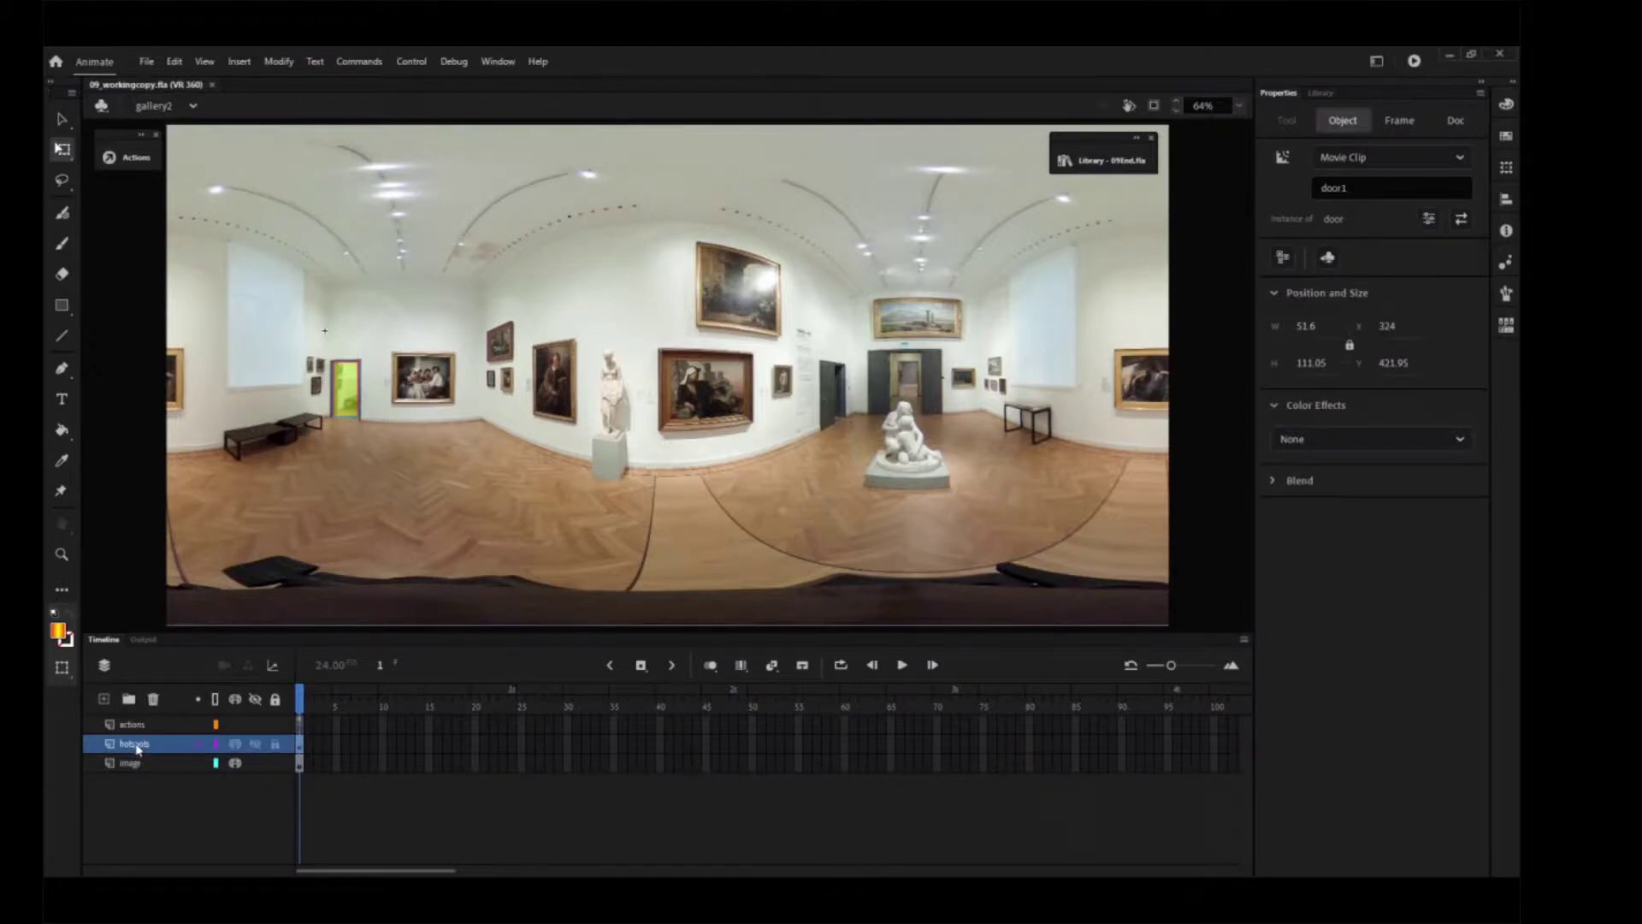
{"action": "left_click", "coordinate": [104, 700]}
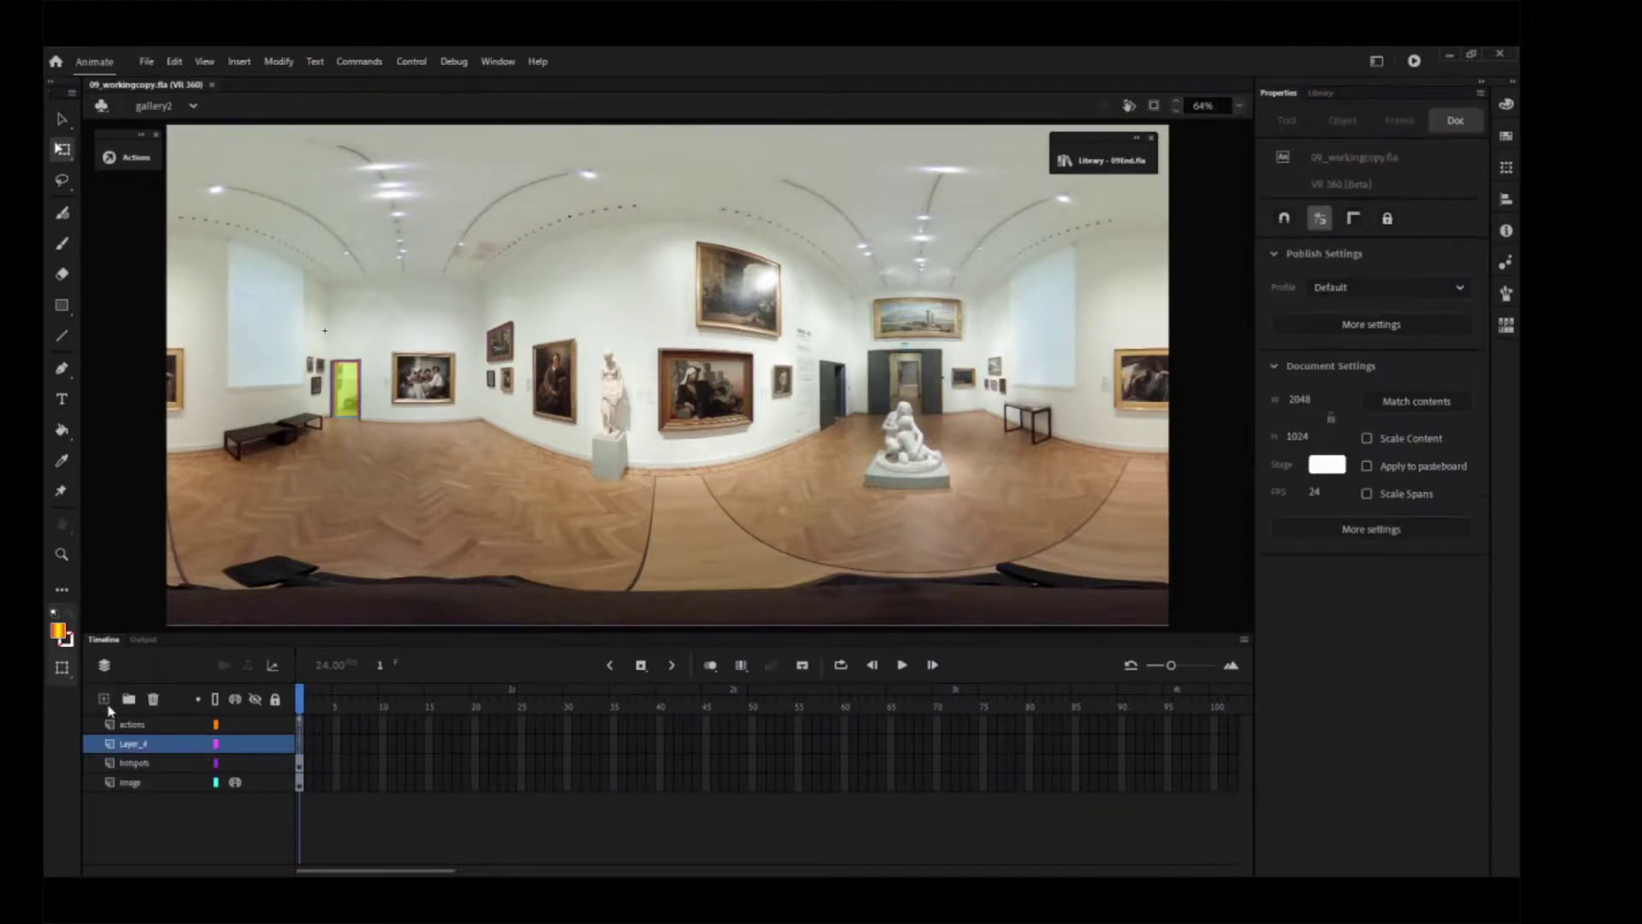
{"action": "double_click", "coordinate": [137, 744]}
{"action": "type", "text": "more_"}
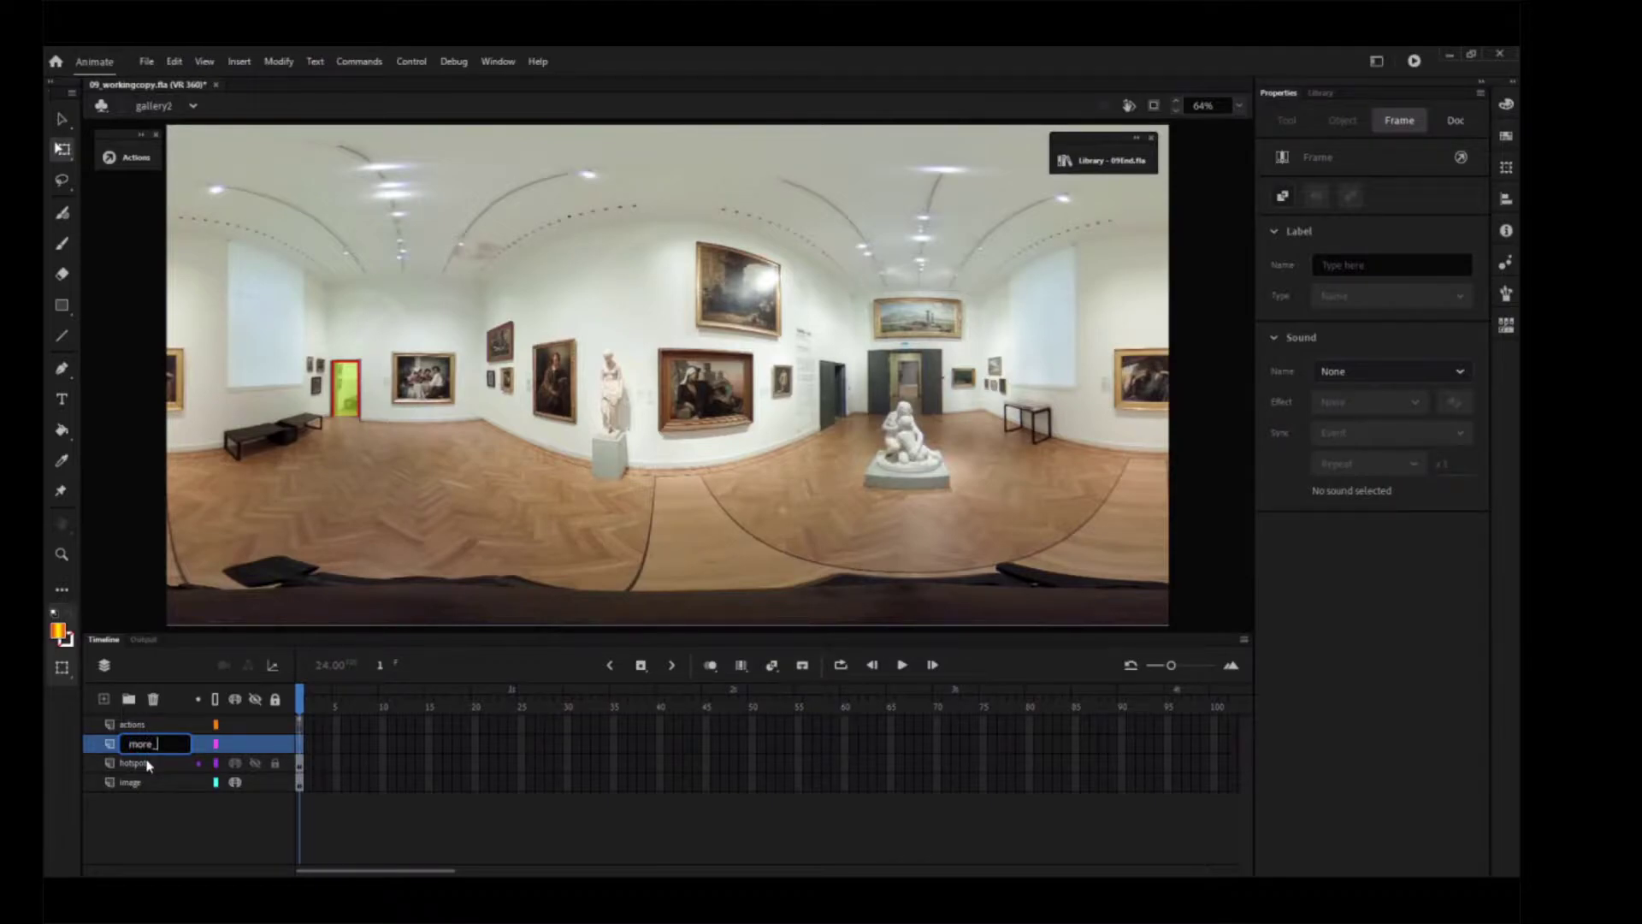
{"action": "type", "text": "info"}
{"action": "key", "text": "Return"}
- Drag the more_info symbol from the Library onto the stage beside the statue
{"action": "left_click", "coordinate": [1130, 152]}
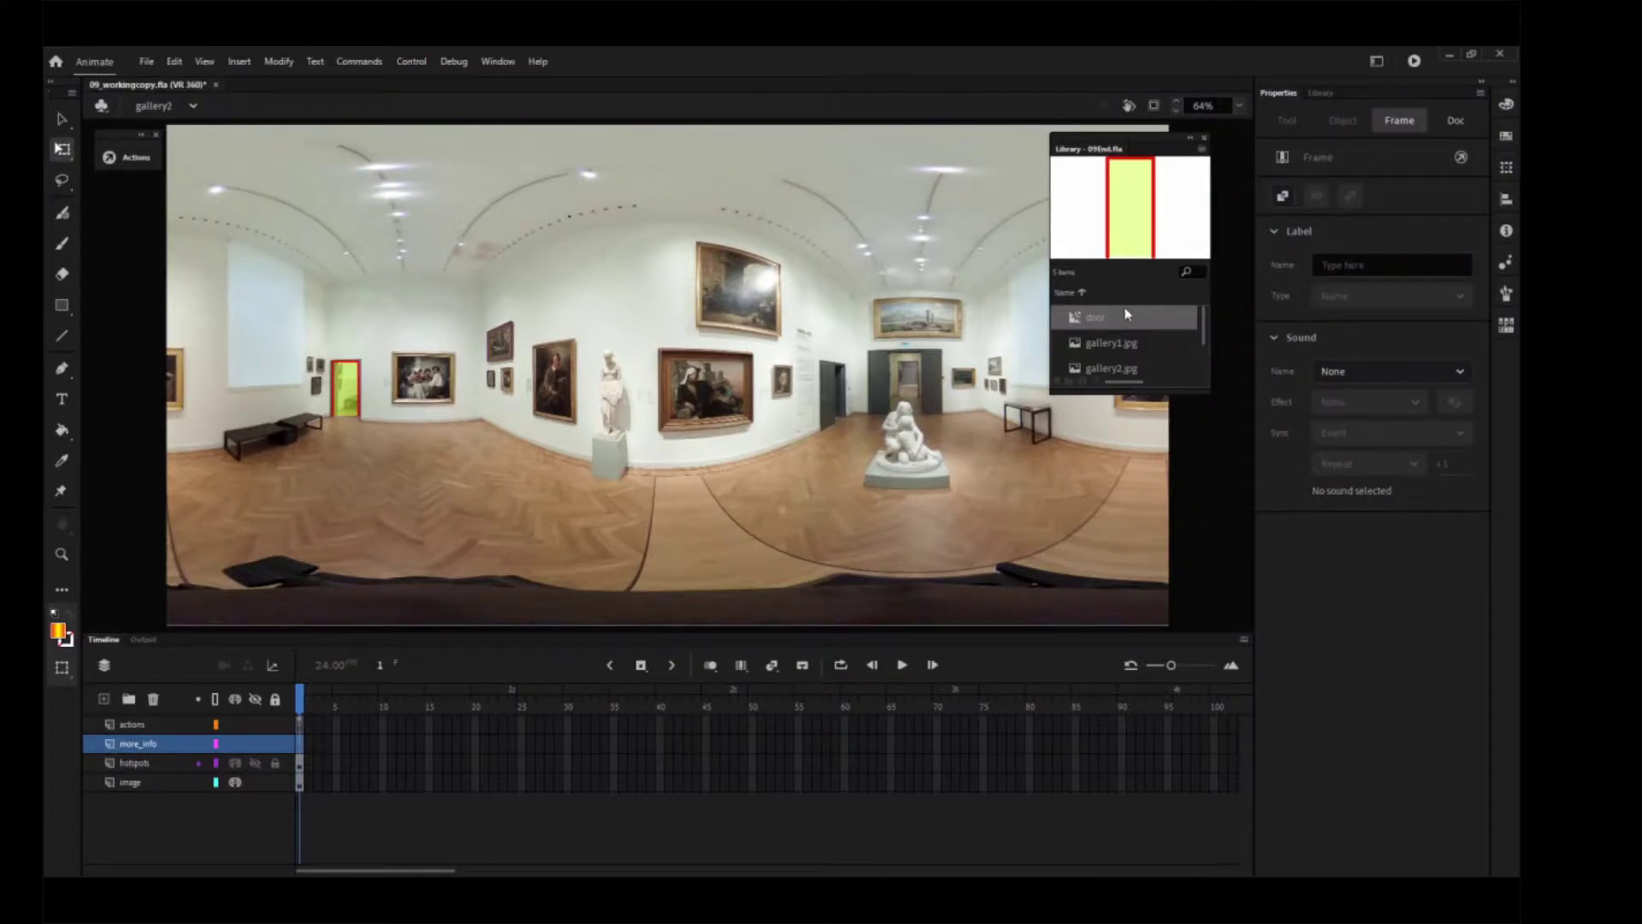
{"action": "left_click_drag", "start_coordinate": [1204, 334], "coordinate": [666, 454]}
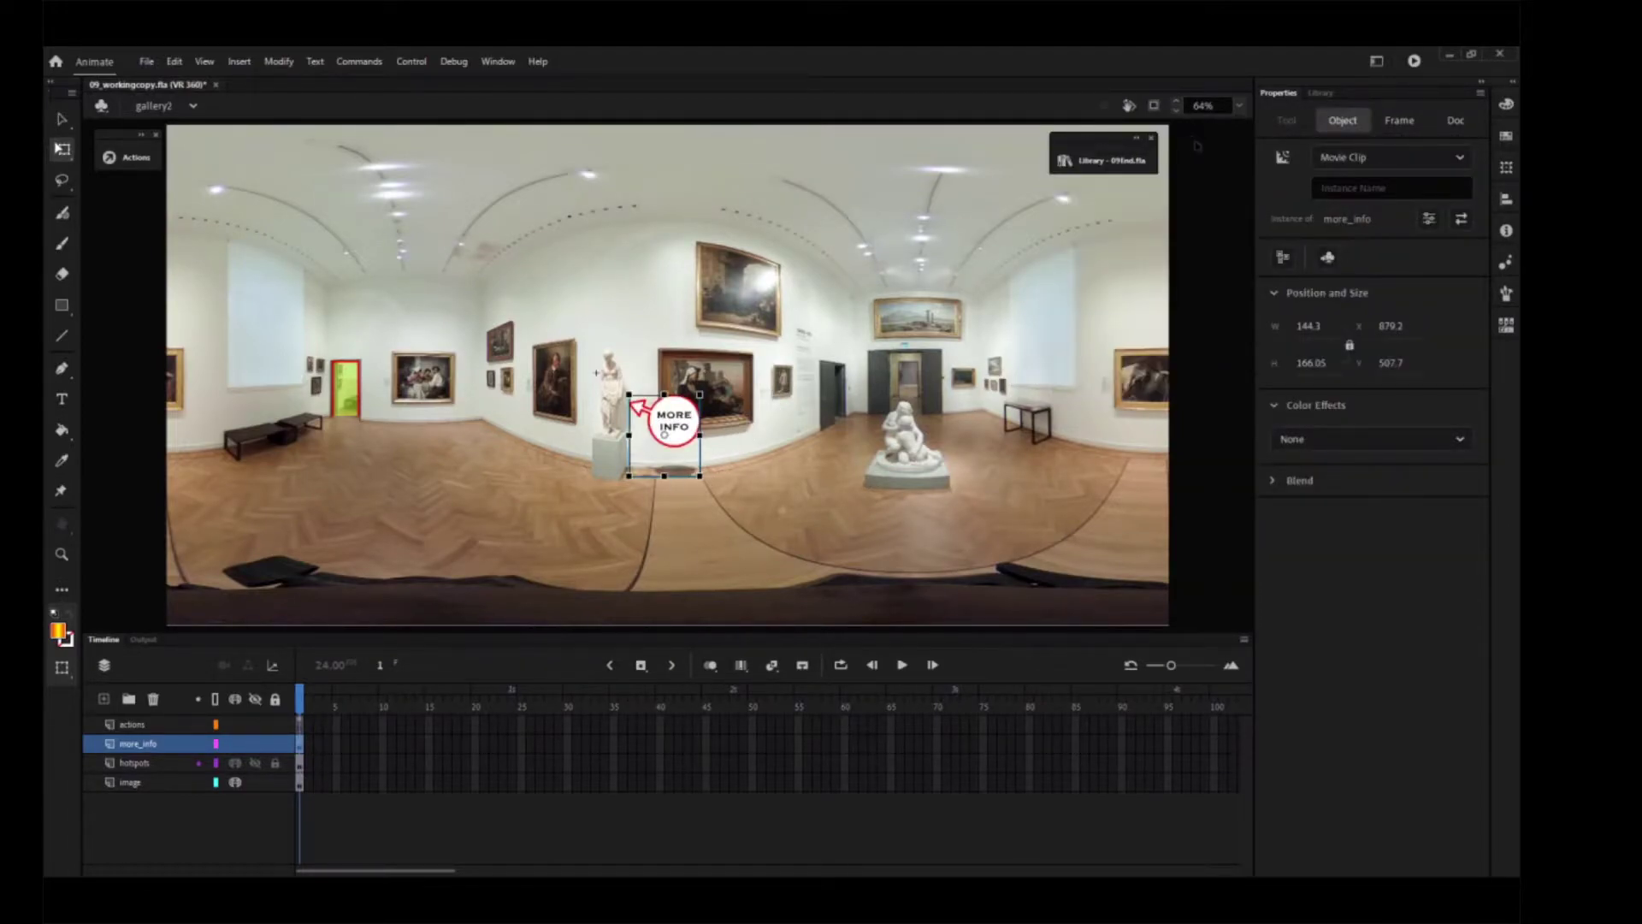
{"action": "left_click", "coordinate": [1189, 137]}
- Open the VR View panel and resize and move it to reveal the panorama
{"action": "left_click", "coordinate": [494, 61]}
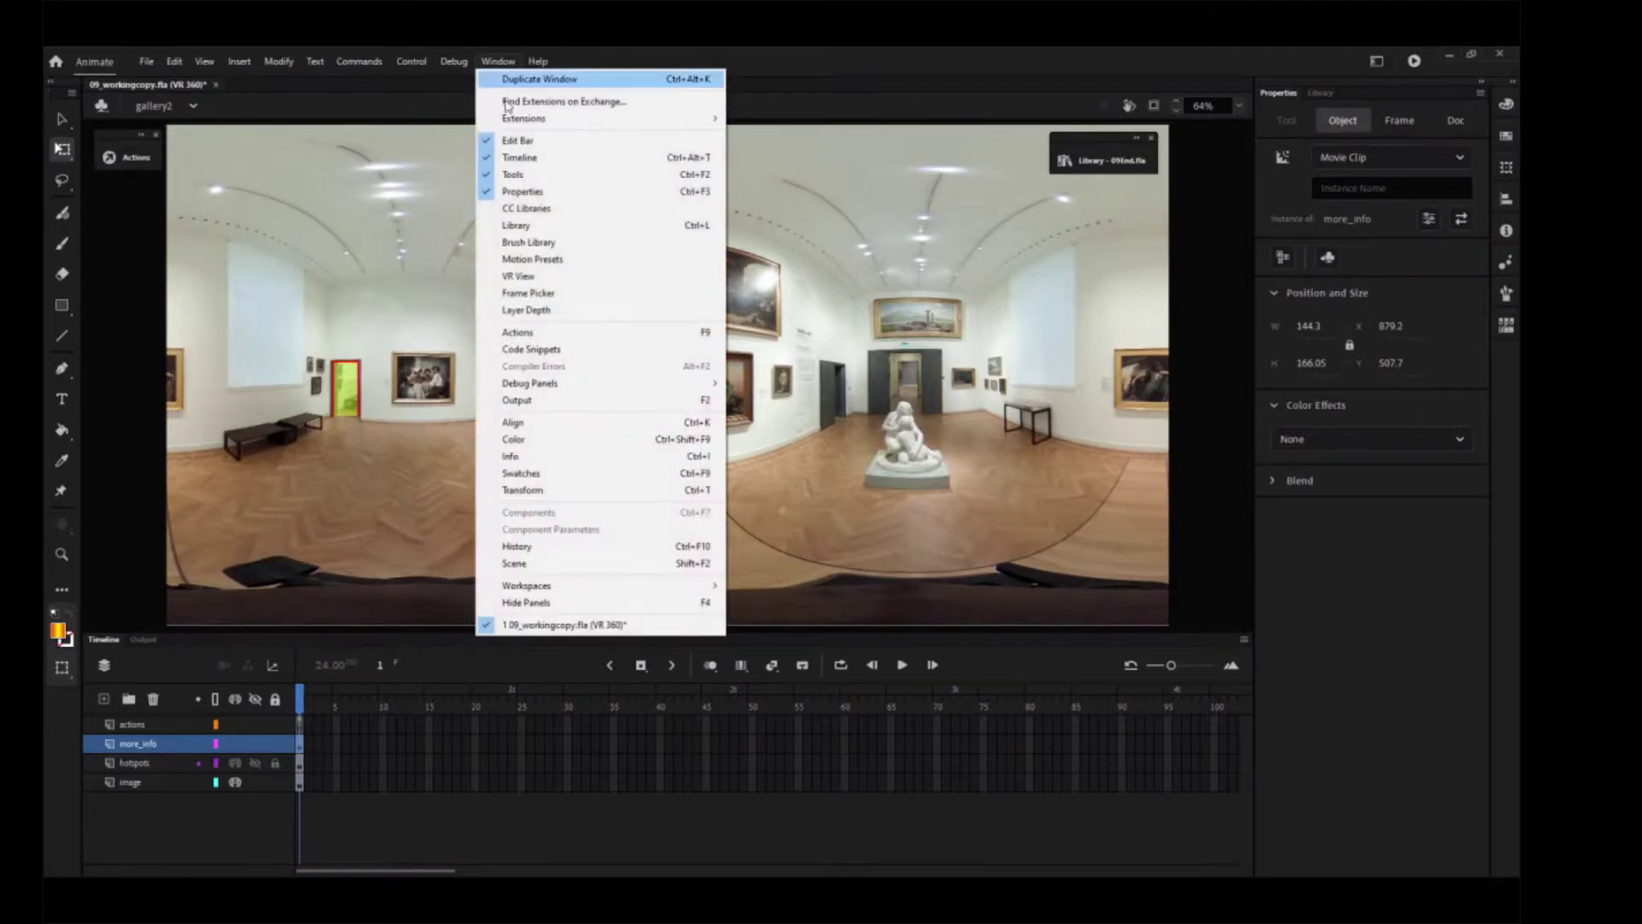
{"action": "left_click", "coordinate": [558, 276]}
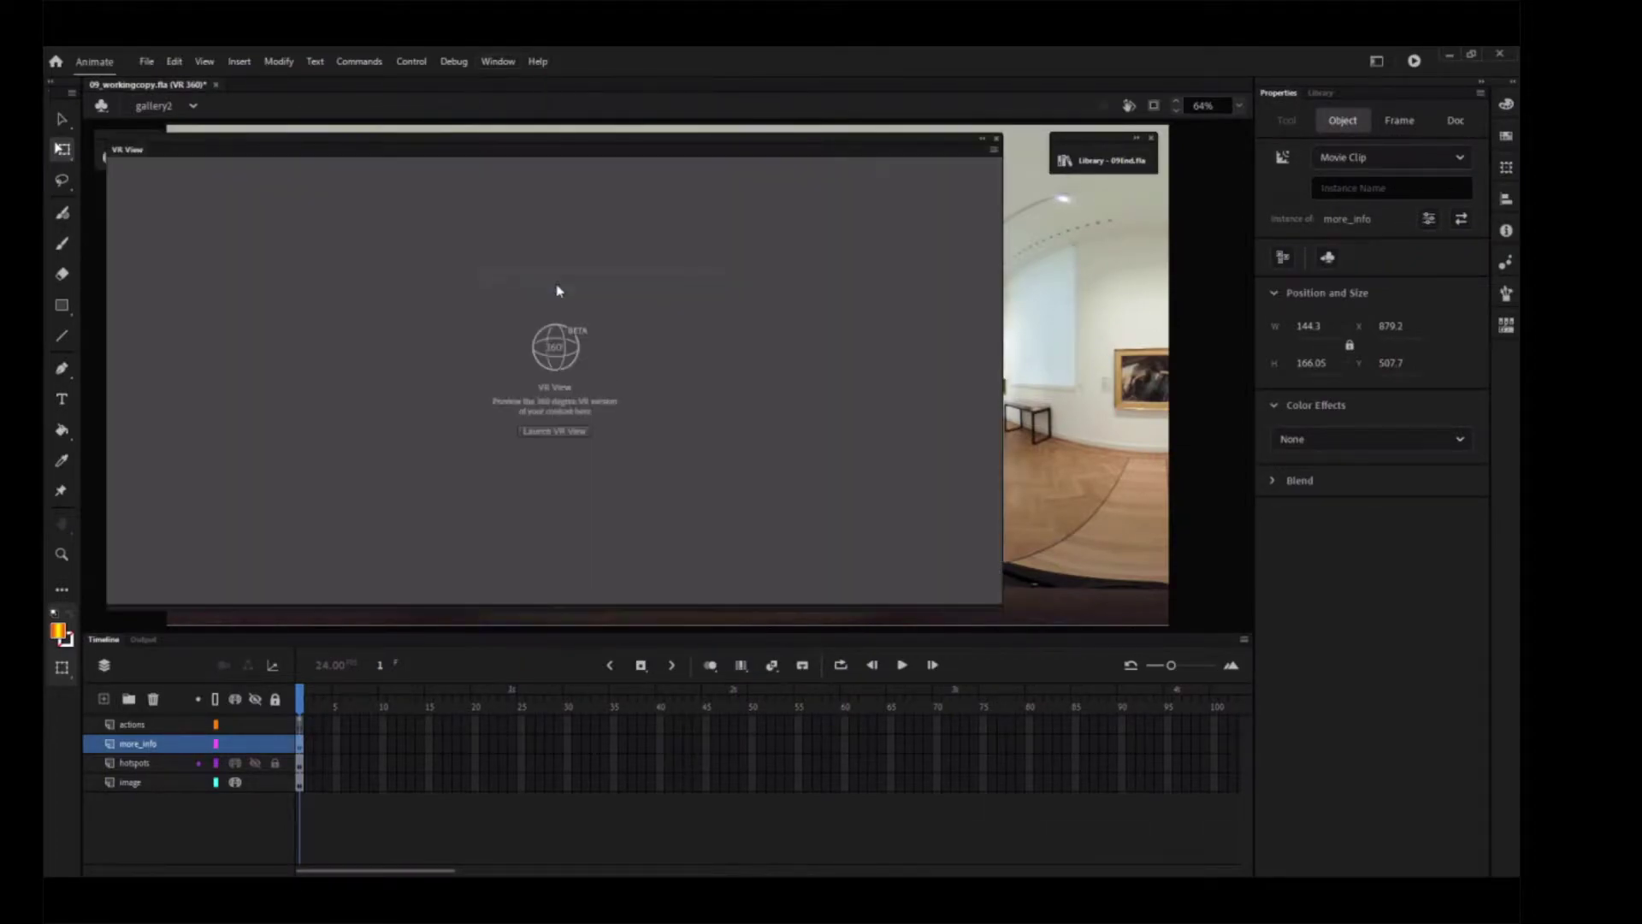
{"action": "left_click_drag", "start_coordinate": [999, 606], "coordinate": [702, 606]}
{"action": "left_click_drag", "start_coordinate": [587, 156], "coordinate": [864, 139]}
{"action": "left_click_drag", "start_coordinate": [587, 605], "coordinate": [589, 532]}
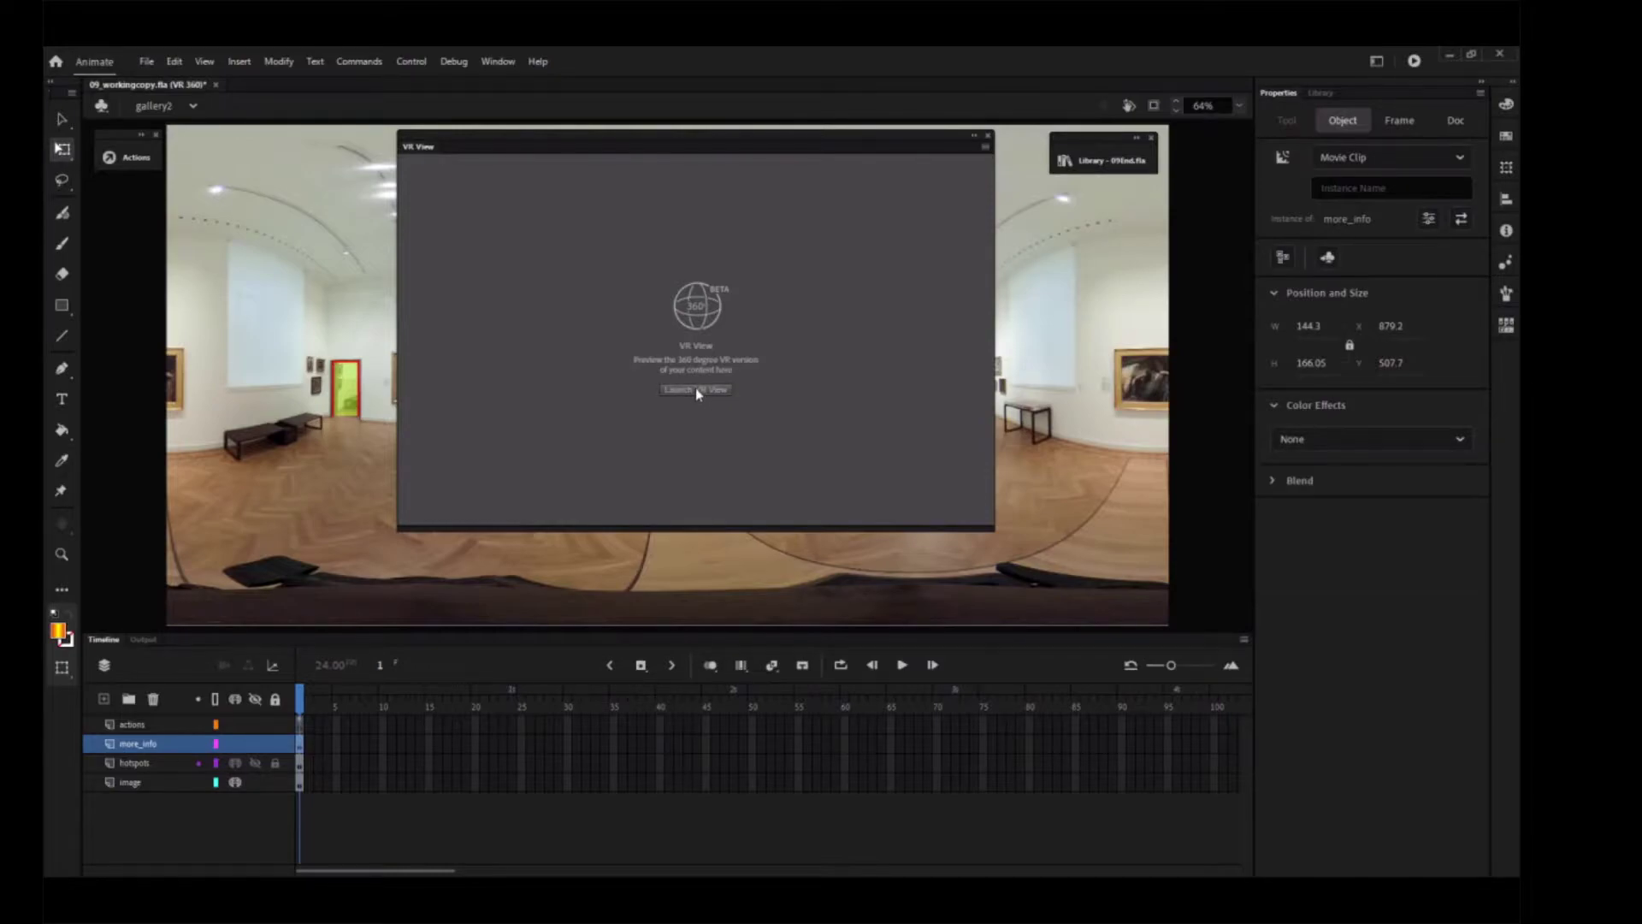
- Launch the 360 preview, rotate it, and drag the MORE INFO signpost slightly lower
{"action": "left_click", "coordinate": [695, 389]}
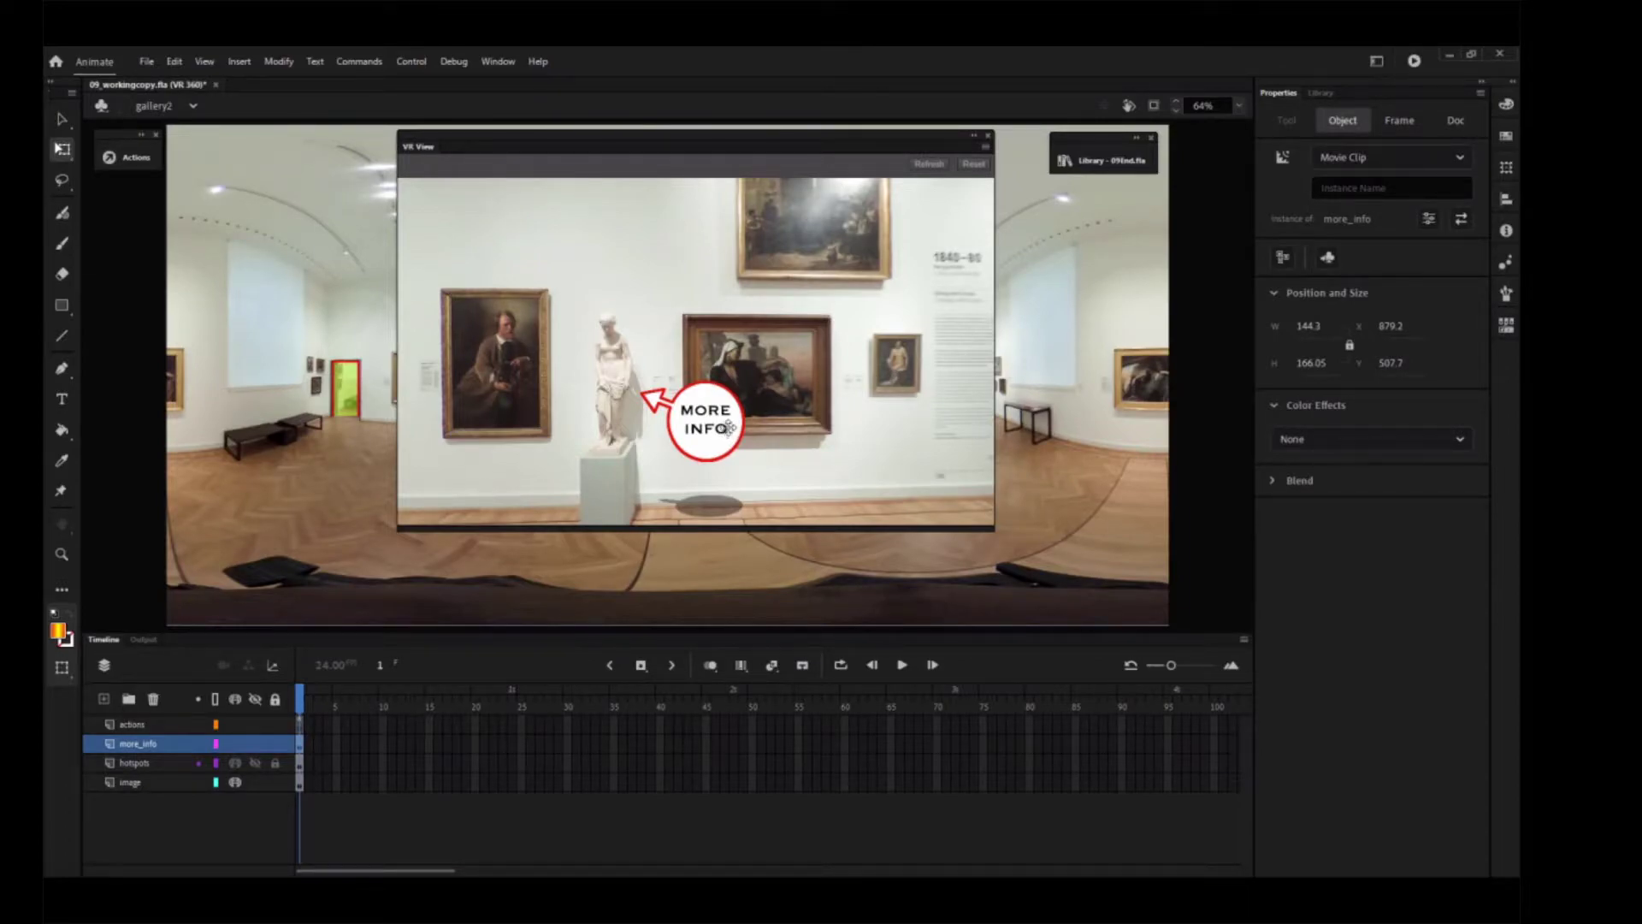
{"action": "mouse_move", "coordinate": [715, 360]}
{"action": "left_mouse_down"}
{"action": "mouse_move", "coordinate": [801, 347]}
{"action": "mouse_move", "coordinate": [823, 323]}
{"action": "left_mouse_up"}
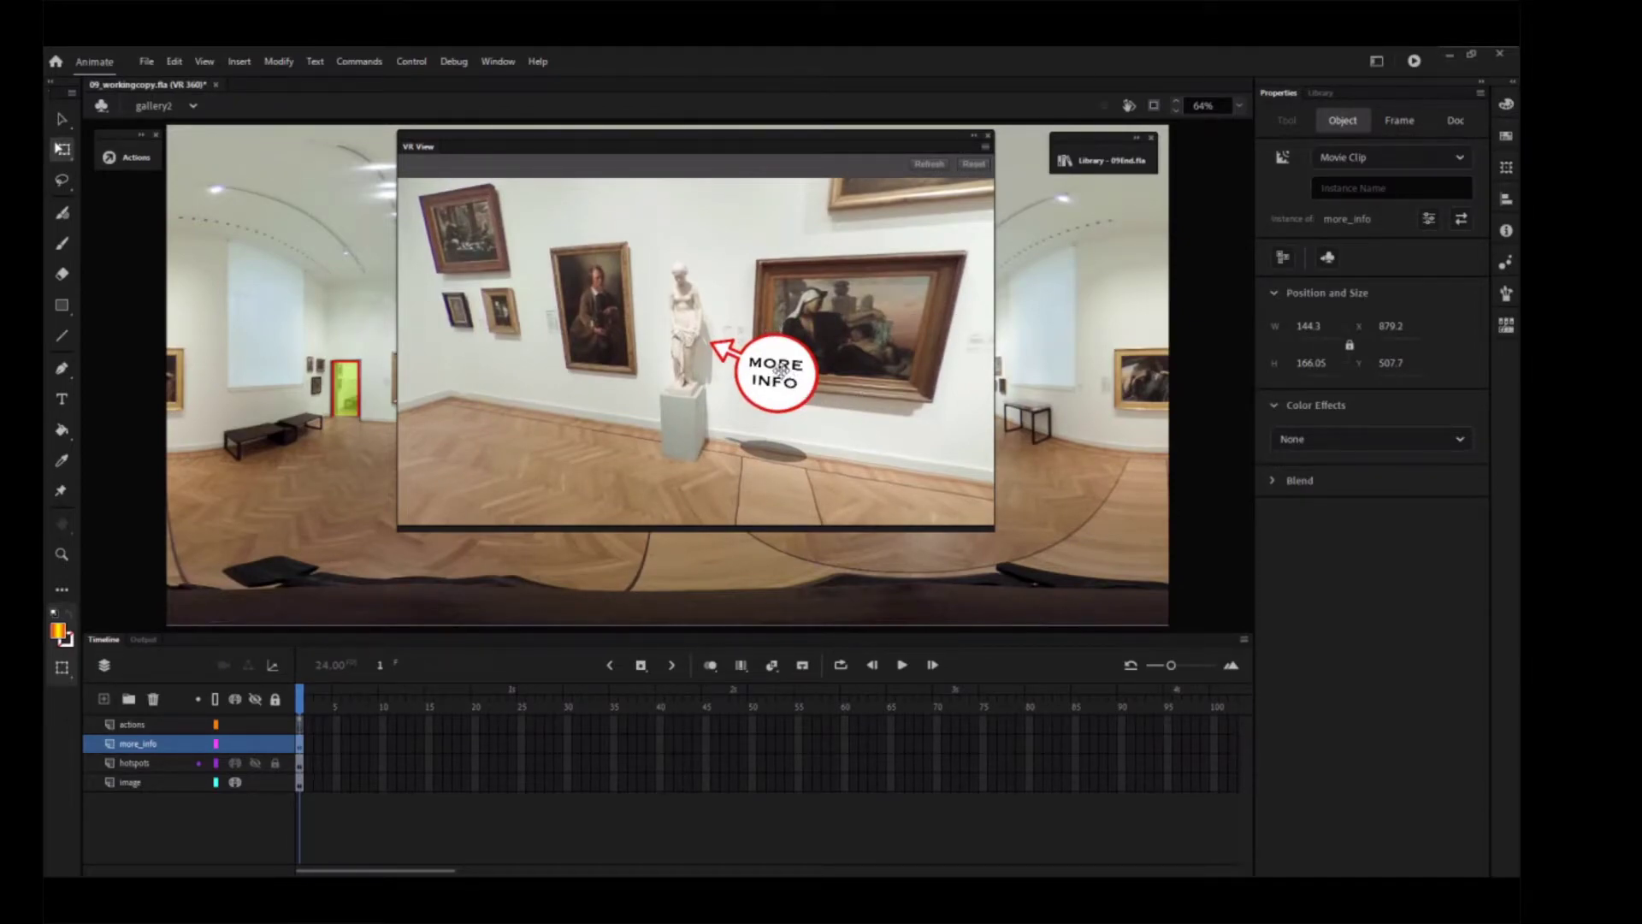
{"action": "mouse_move", "coordinate": [779, 370]}
{"action": "left_mouse_down"}
{"action": "mouse_move", "coordinate": [761, 425]}
{"action": "mouse_move", "coordinate": [676, 419]}
{"action": "mouse_move", "coordinate": [665, 323]}
{"action": "mouse_move", "coordinate": [842, 310]}
{"action": "mouse_move", "coordinate": [840, 389]}
{"action": "mouse_move", "coordinate": [786, 393]}
{"action": "left_mouse_up"}
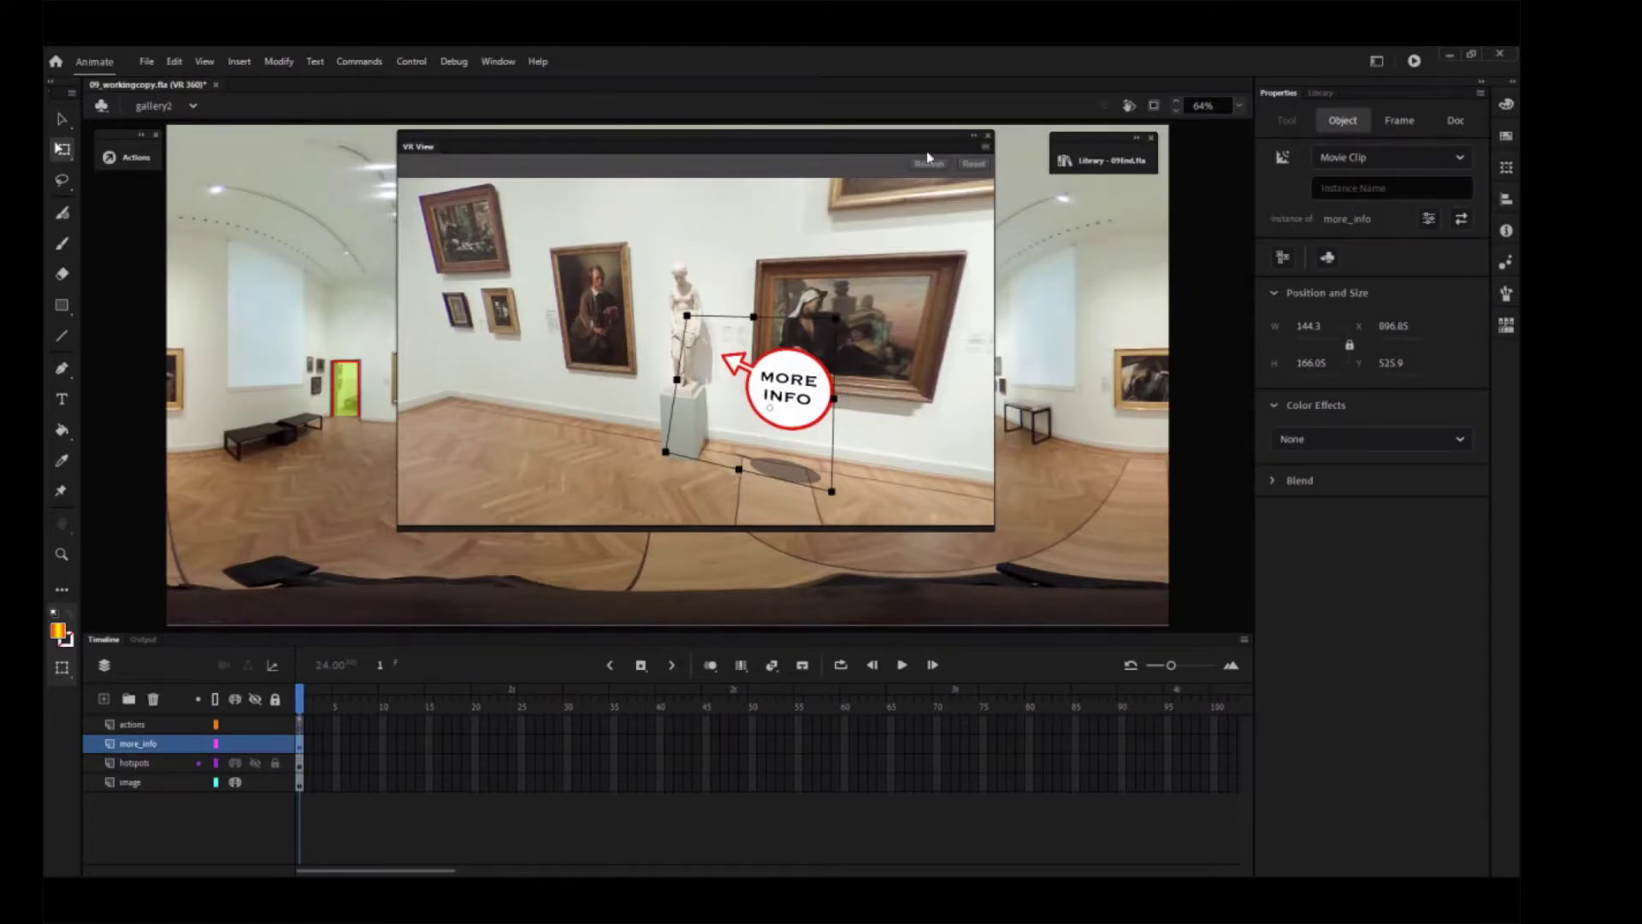
- Collapse the VR preview and drag a second more_info signpost from the Library onto the stage
{"action": "left_click", "coordinate": [973, 135]}
{"action": "left_click", "coordinate": [1321, 92]}
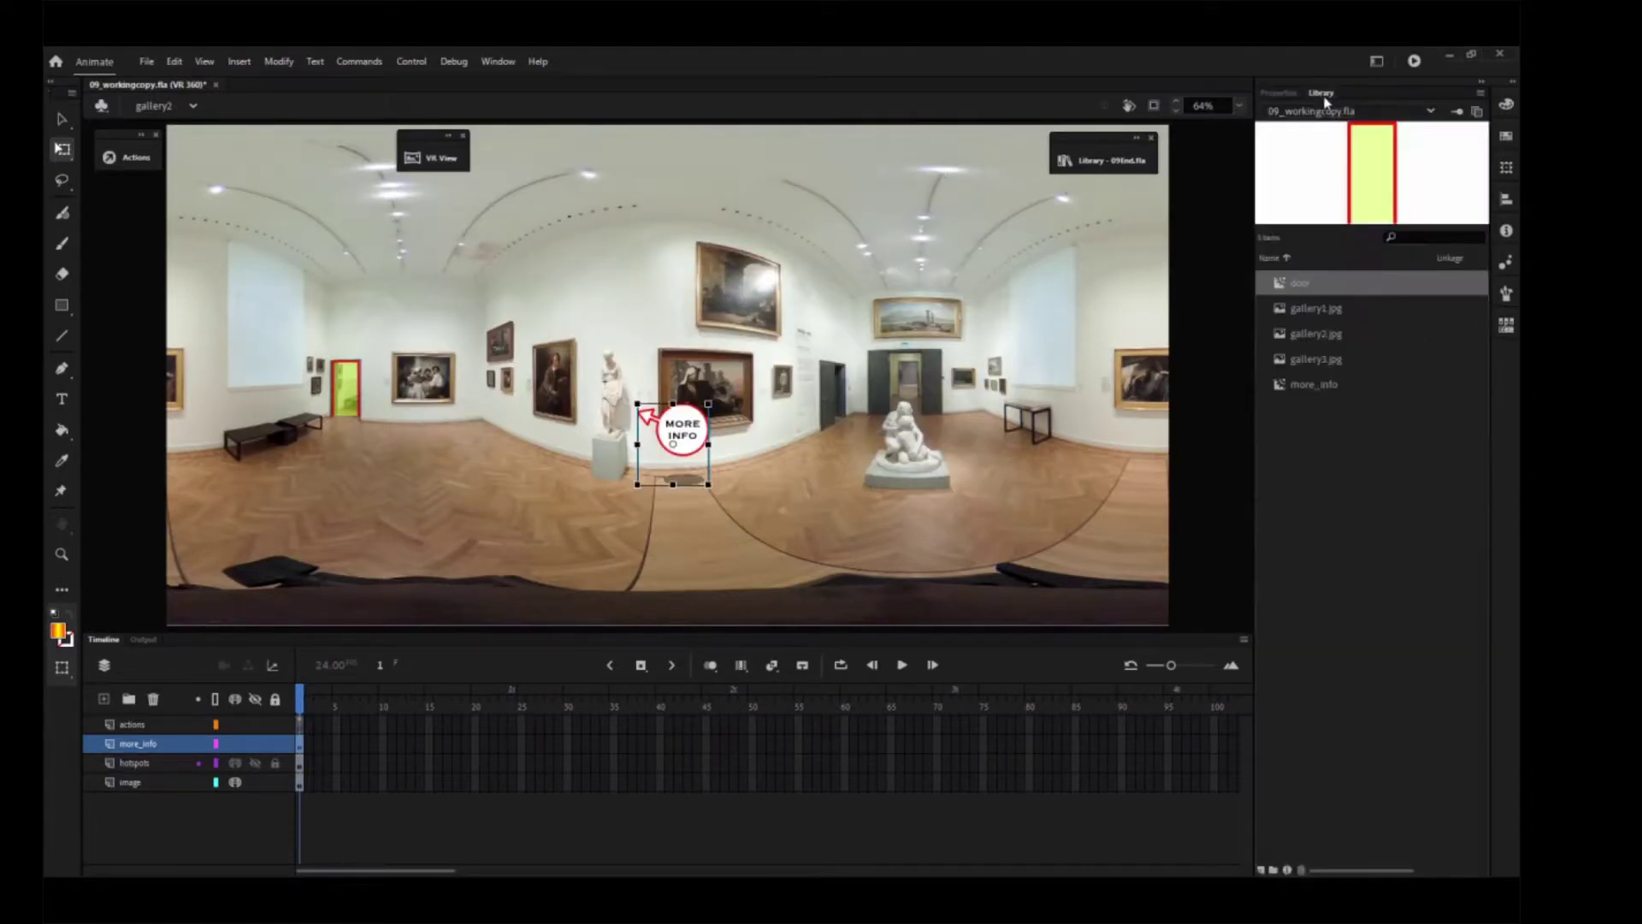
{"action": "left_click_drag", "start_coordinate": [1319, 396], "coordinate": [784, 477]}
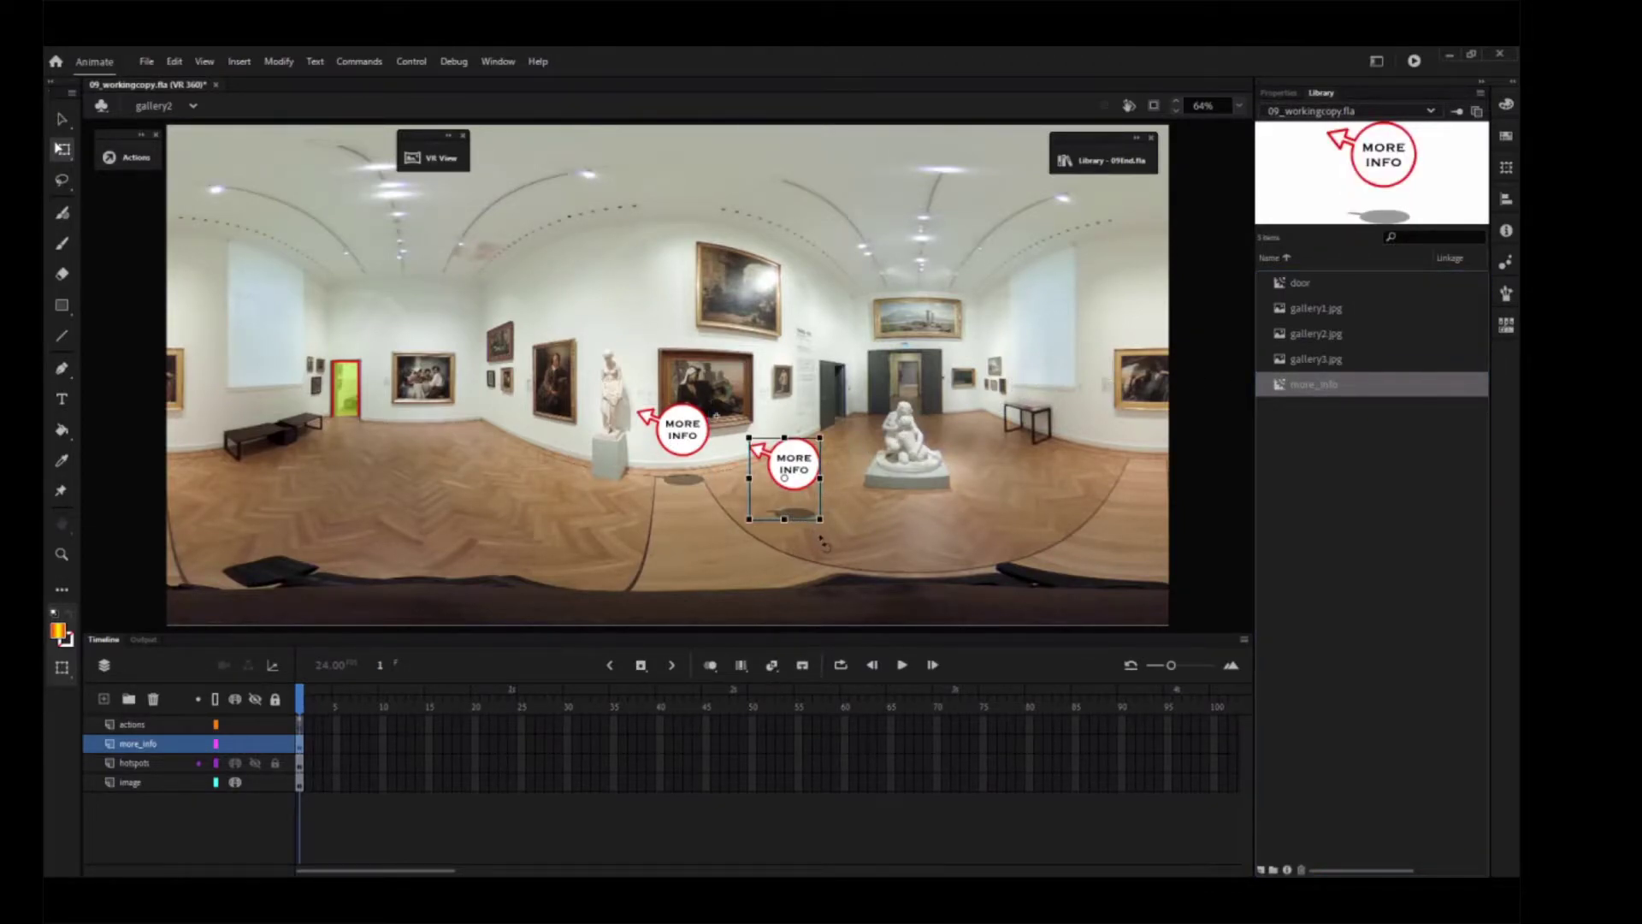
- Refresh the VR preview, turn to another wall, and position the signpost beside the painting
{"action": "left_click", "coordinate": [446, 149]}
{"action": "left_click", "coordinate": [927, 165]}
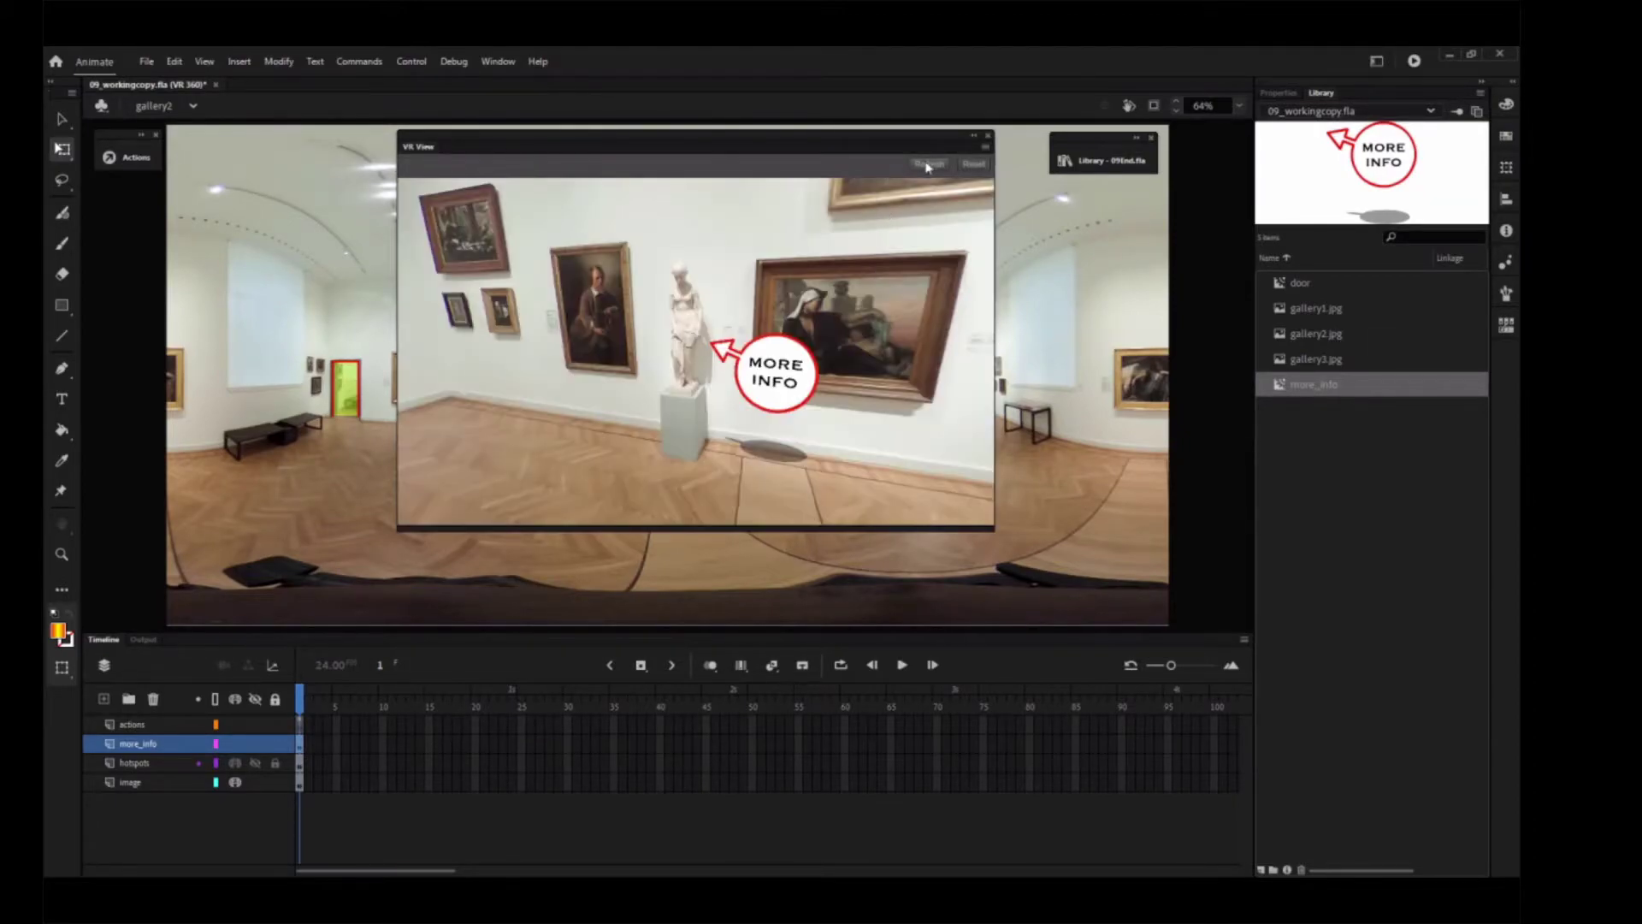
{"action": "left_click", "coordinate": [929, 165]}
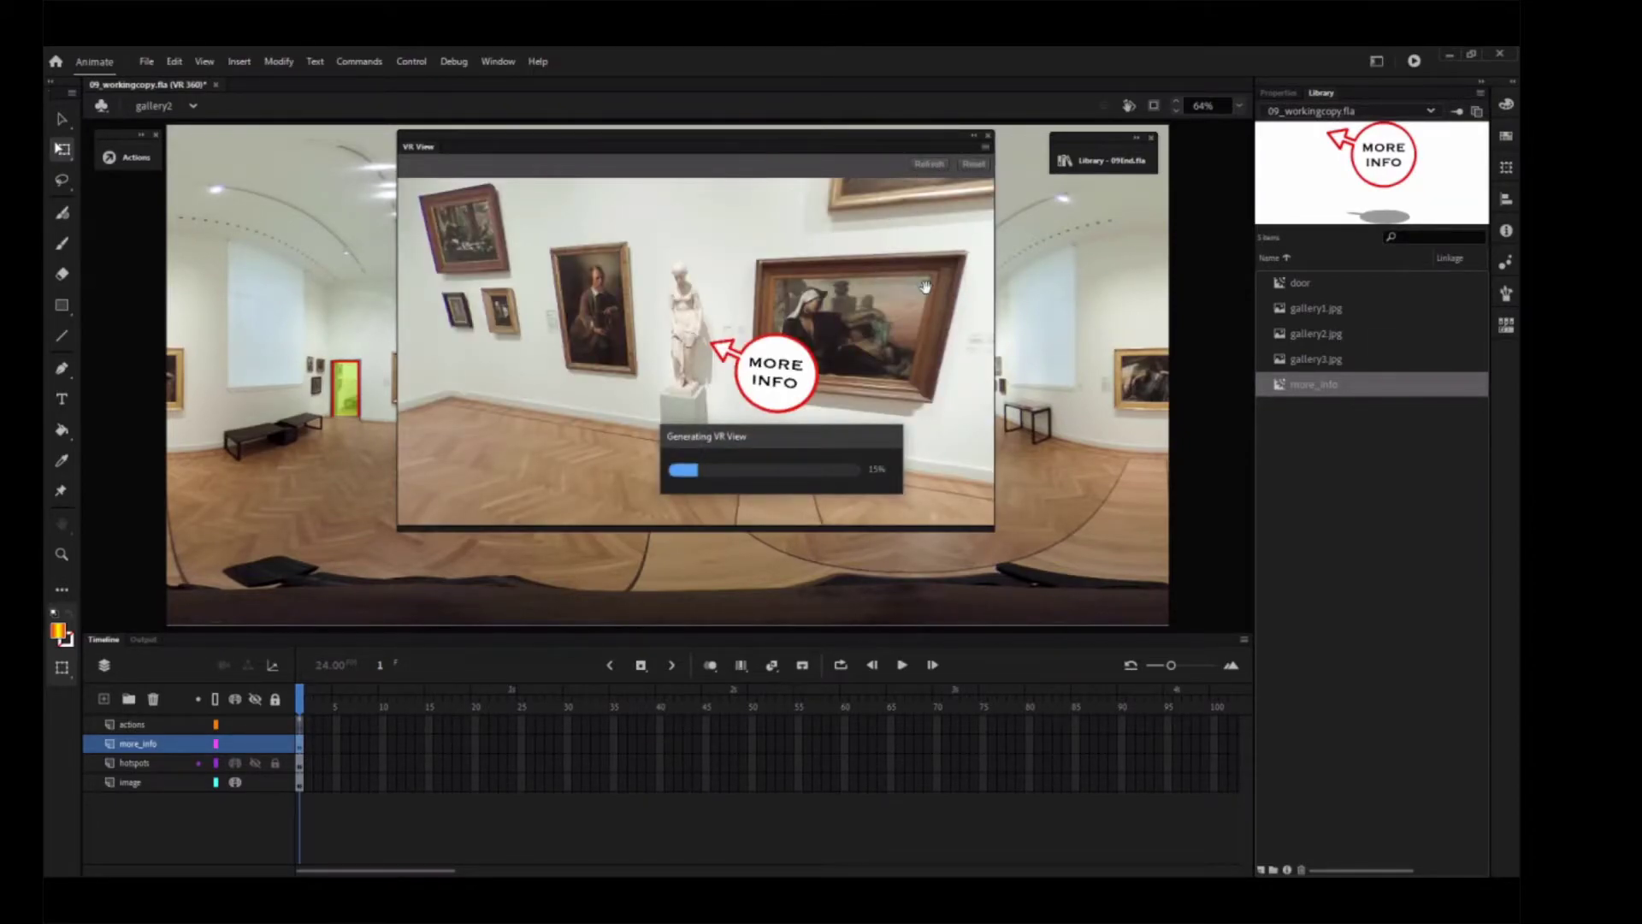
{"action": "left_click_drag", "start_coordinate": [844, 319], "coordinate": [828, 312]}
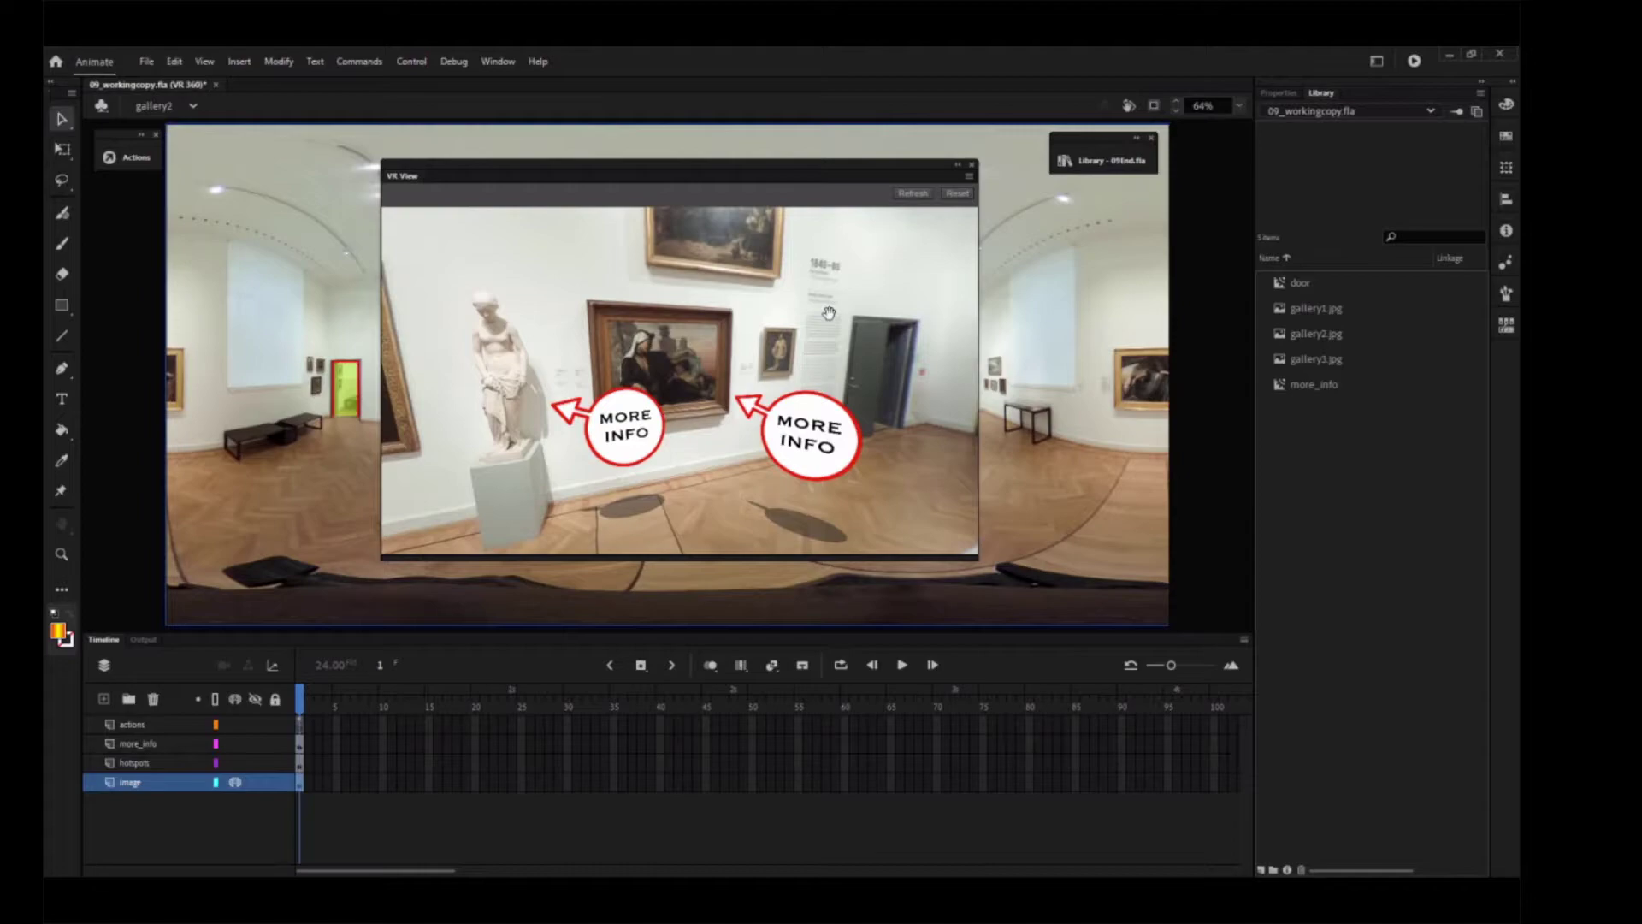
{"action": "left_click_drag", "start_coordinate": [829, 313], "coordinate": [526, 364]}
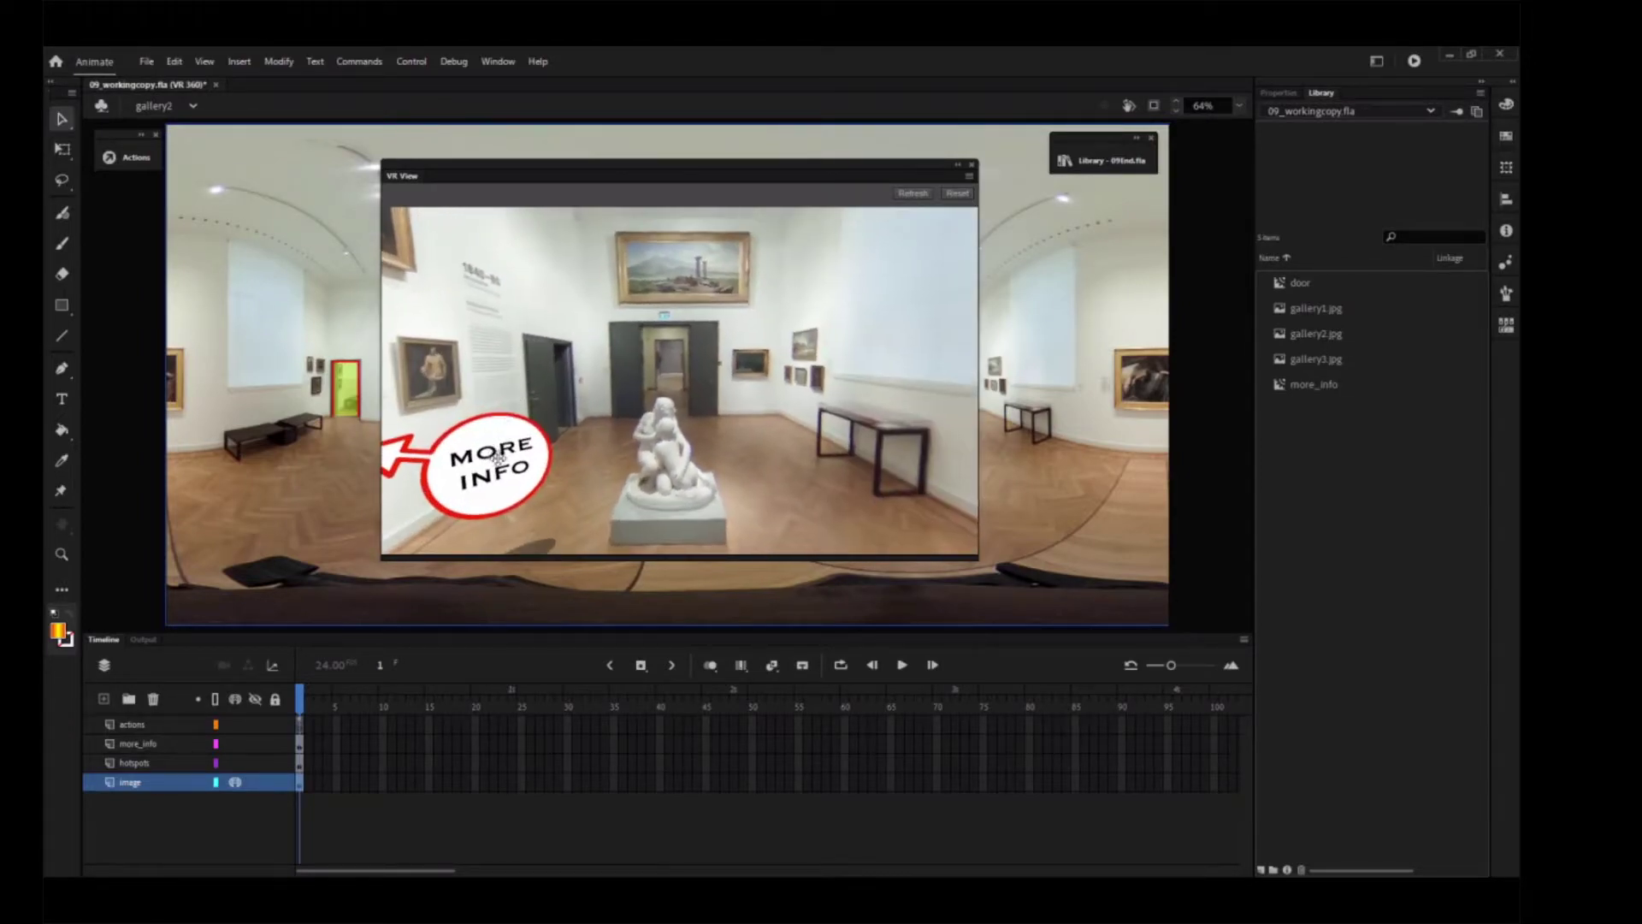
{"action": "mouse_move", "coordinate": [498, 459]}
{"action": "left_mouse_down"}
{"action": "mouse_move", "coordinate": [855, 440]}
{"action": "mouse_move", "coordinate": [898, 455]}
{"action": "mouse_move", "coordinate": [625, 389]}
{"action": "mouse_move", "coordinate": [460, 439]}
{"action": "mouse_move", "coordinate": [488, 417]}
{"action": "mouse_move", "coordinate": [754, 386]}
{"action": "mouse_move", "coordinate": [716, 407]}
{"action": "left_mouse_up"}
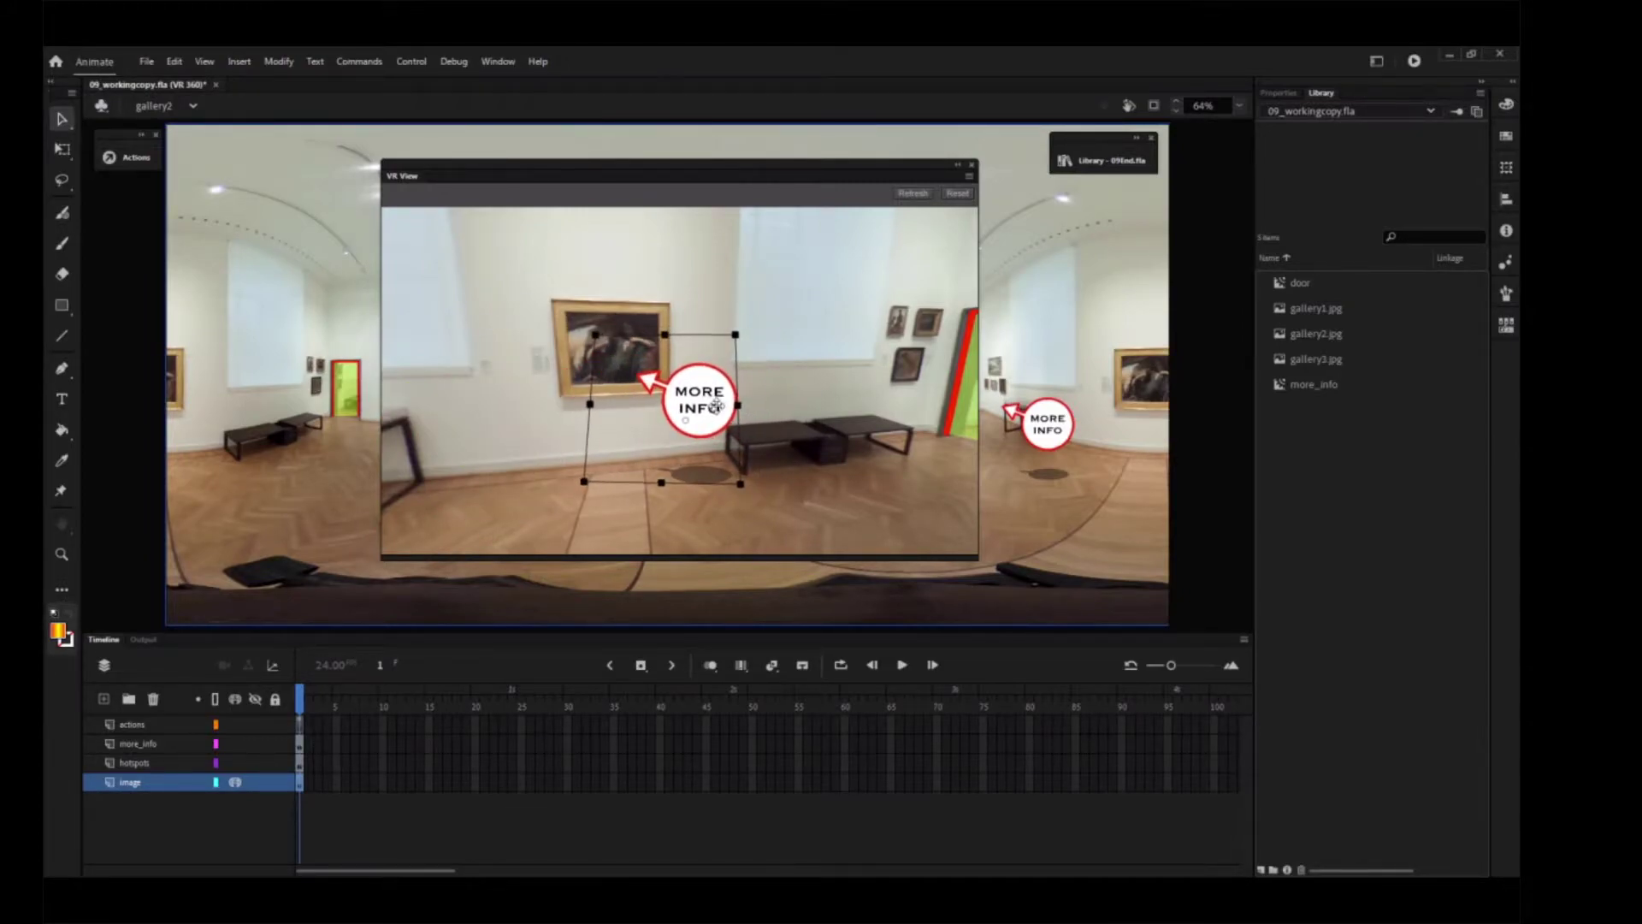
- Deselect the placed MORE INFO signpost
{"action": "left_click", "coordinate": [881, 384]}
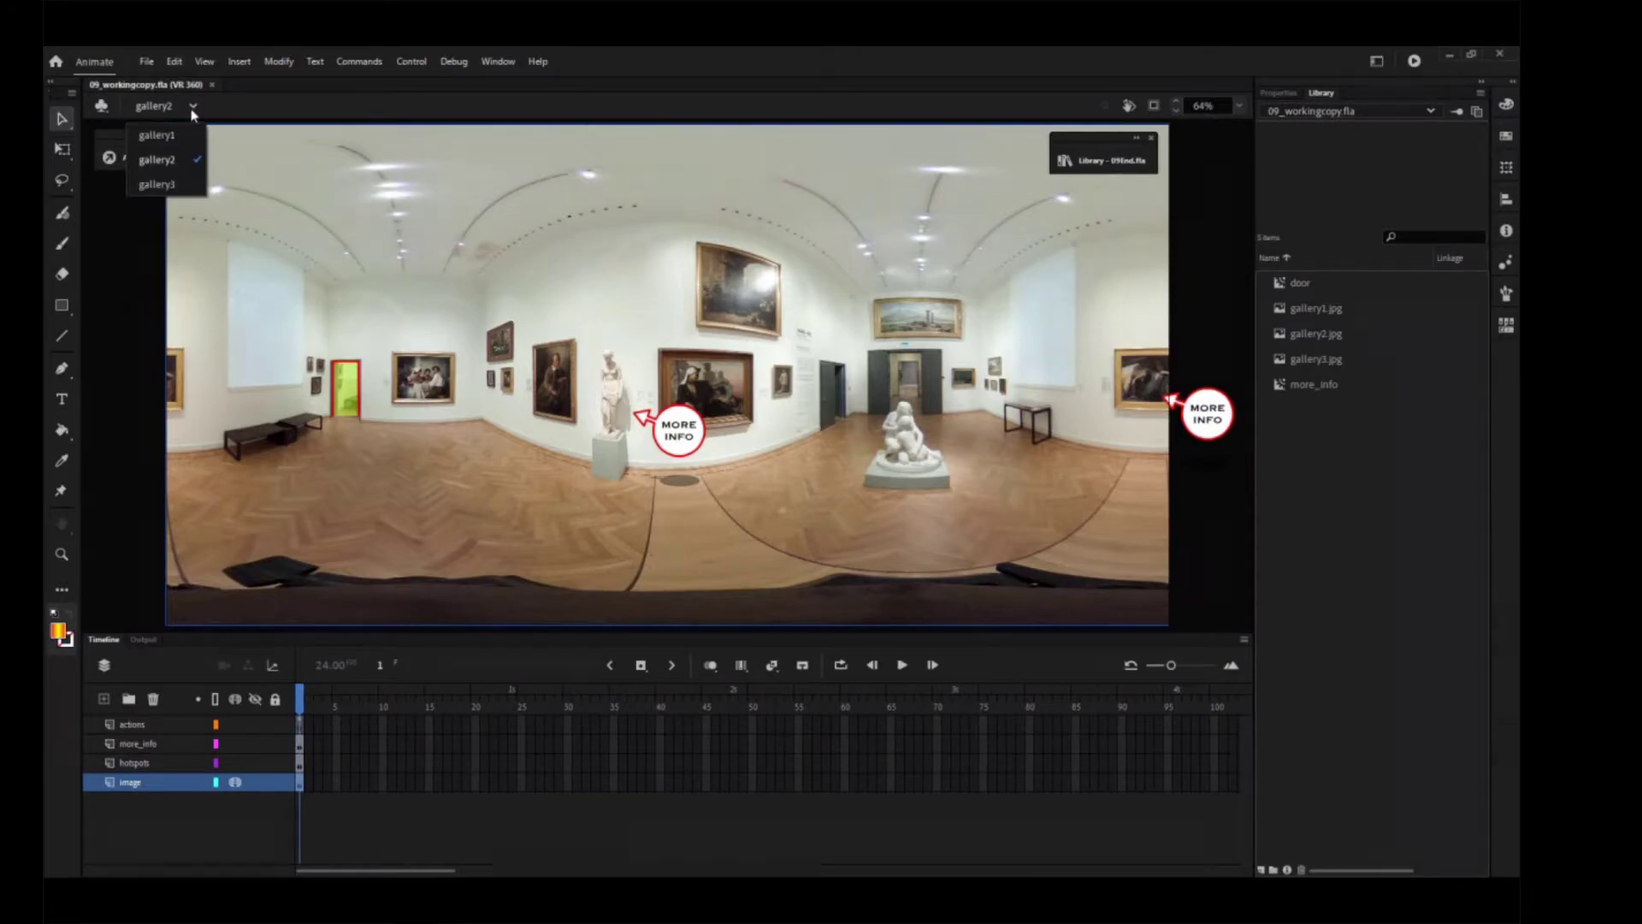
- Switch to gallery3 and open the script on frame 1 of its actions layer
{"action": "left_click", "coordinate": [157, 184]}
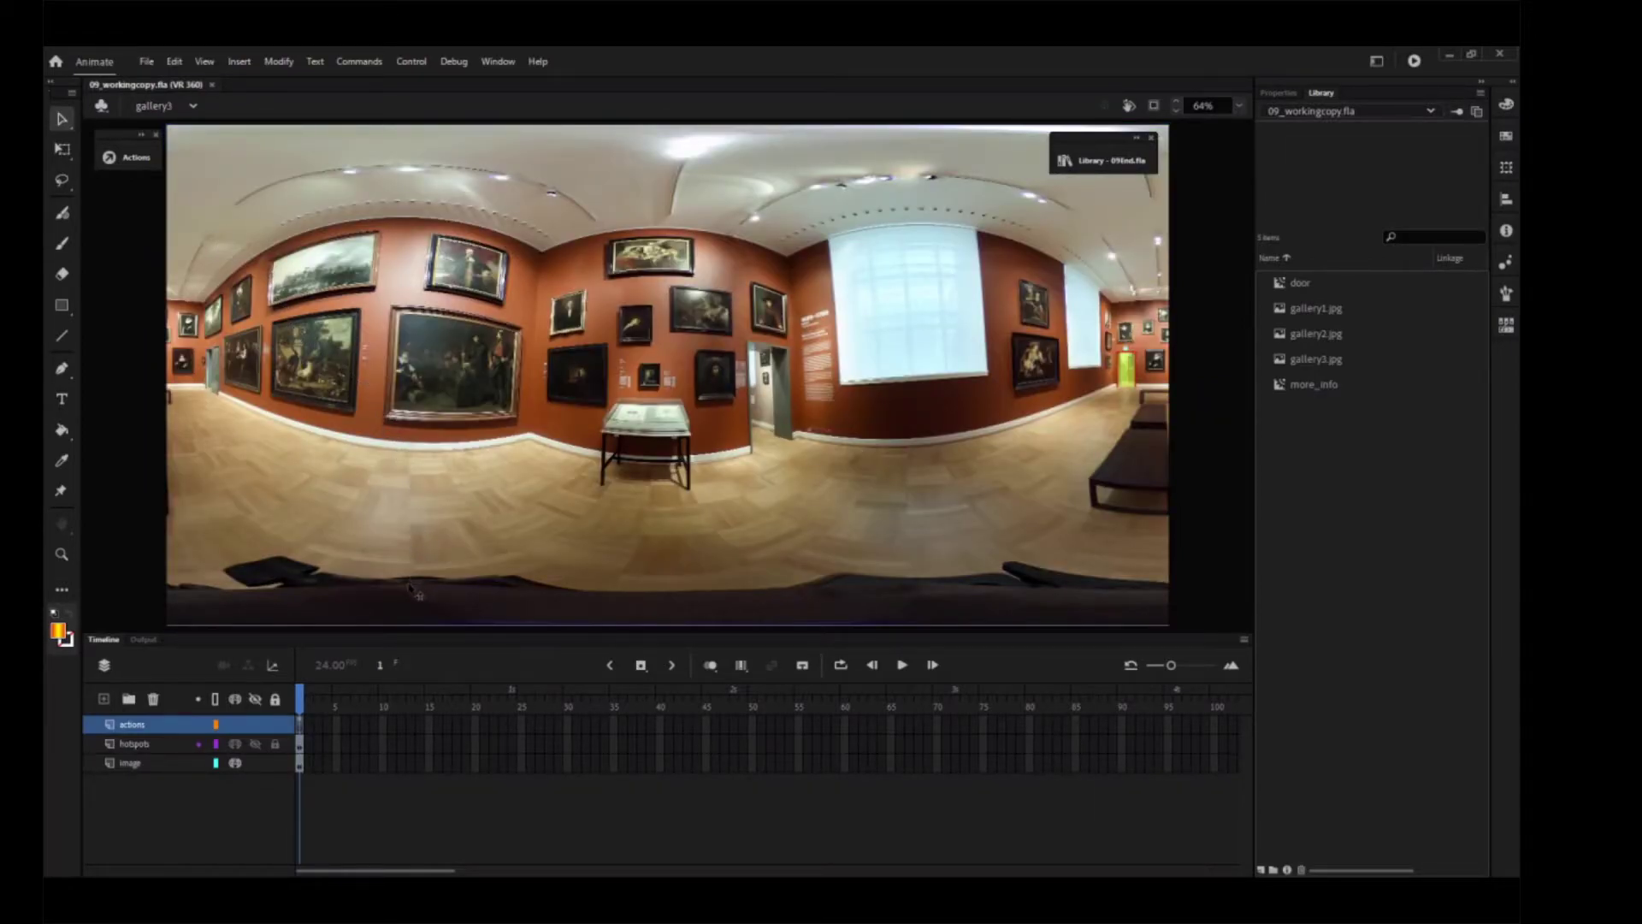
{"action": "left_click", "coordinate": [301, 724]}
{"action": "left_click", "coordinate": [133, 157]}
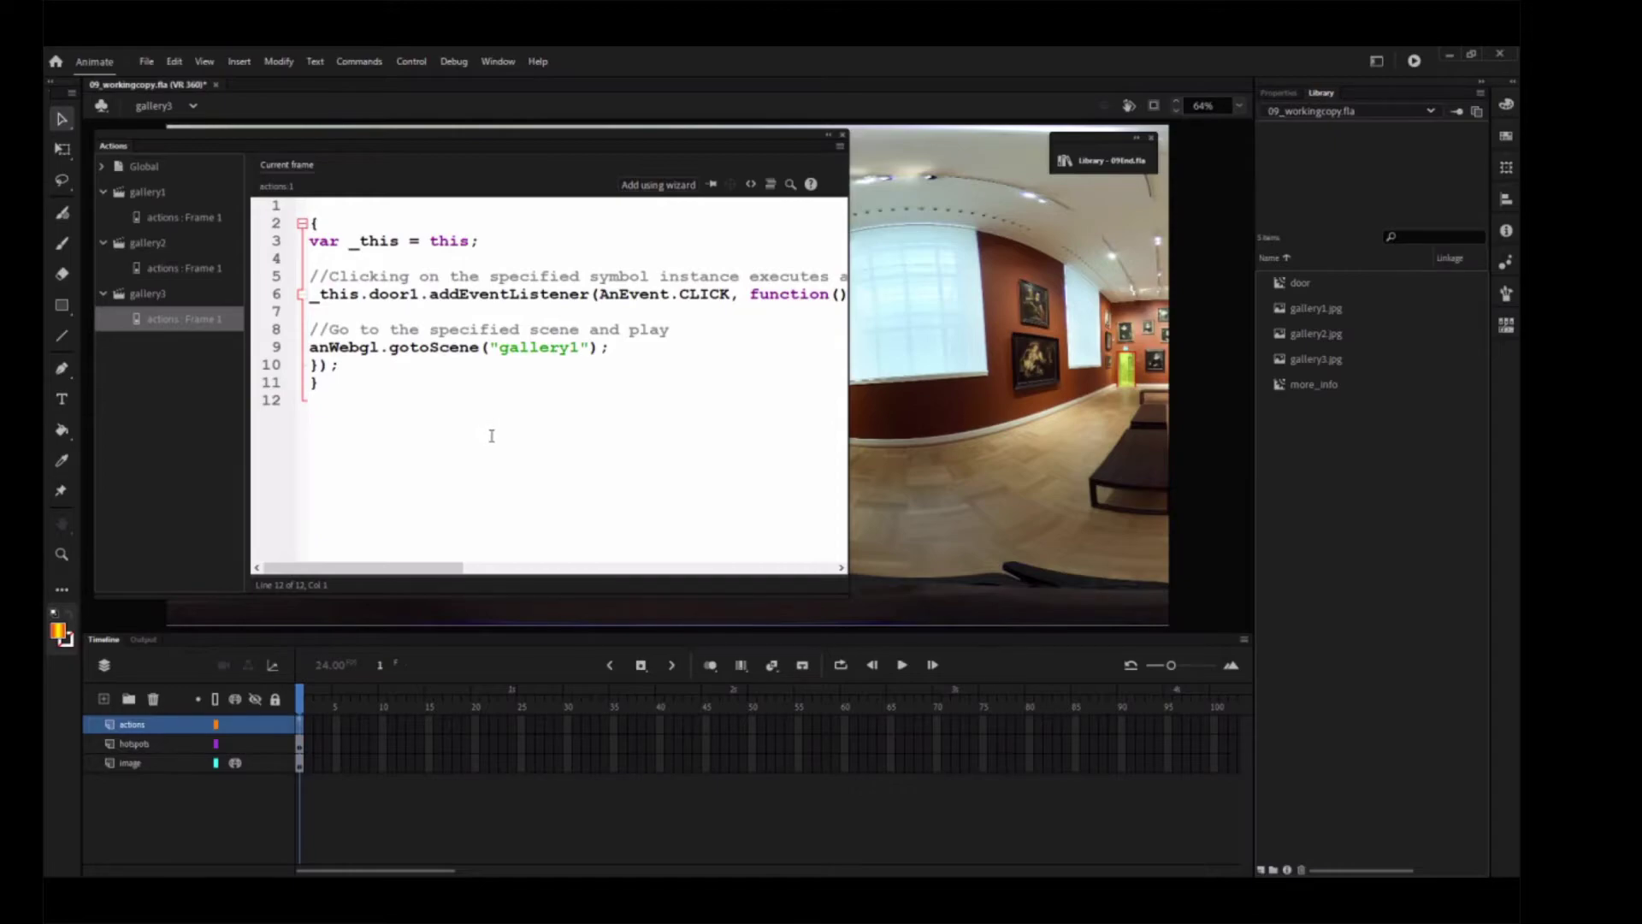
- On a new code line, add a wizard Set Camera Position action with x 120 and y -10
{"action": "key", "text": "Return"}
{"action": "left_click", "coordinate": [663, 185]}
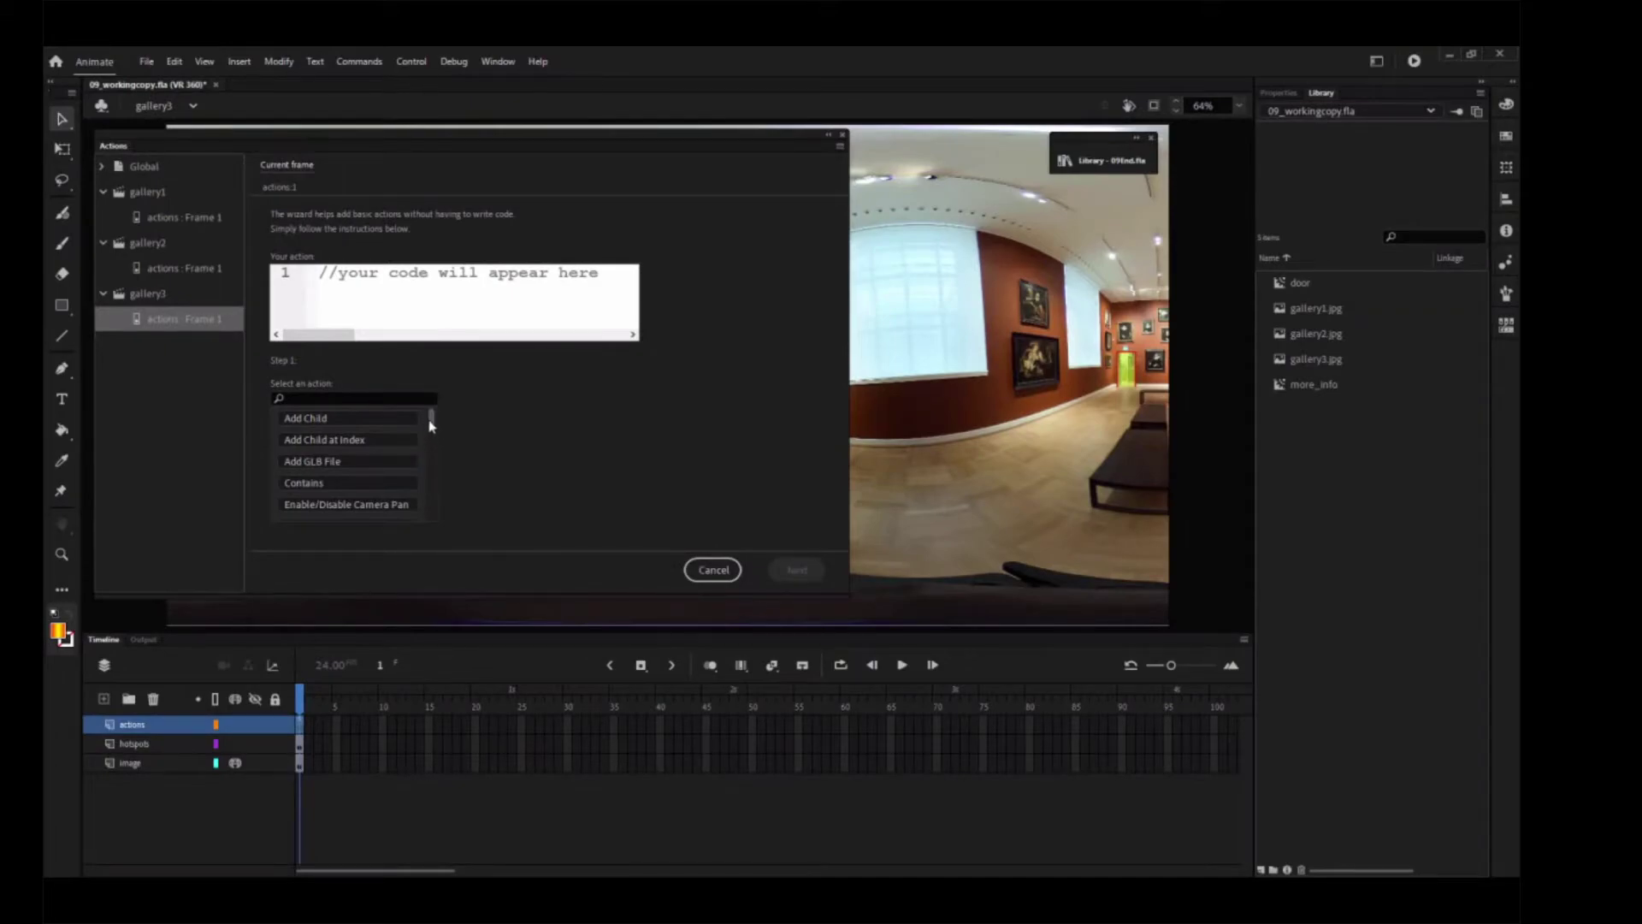
{"action": "left_click_drag", "start_coordinate": [430, 417], "coordinate": [438, 459]}
{"action": "scroll", "coordinate": [436, 466], "scroll_direction": "down", "scroll_amount": 5}
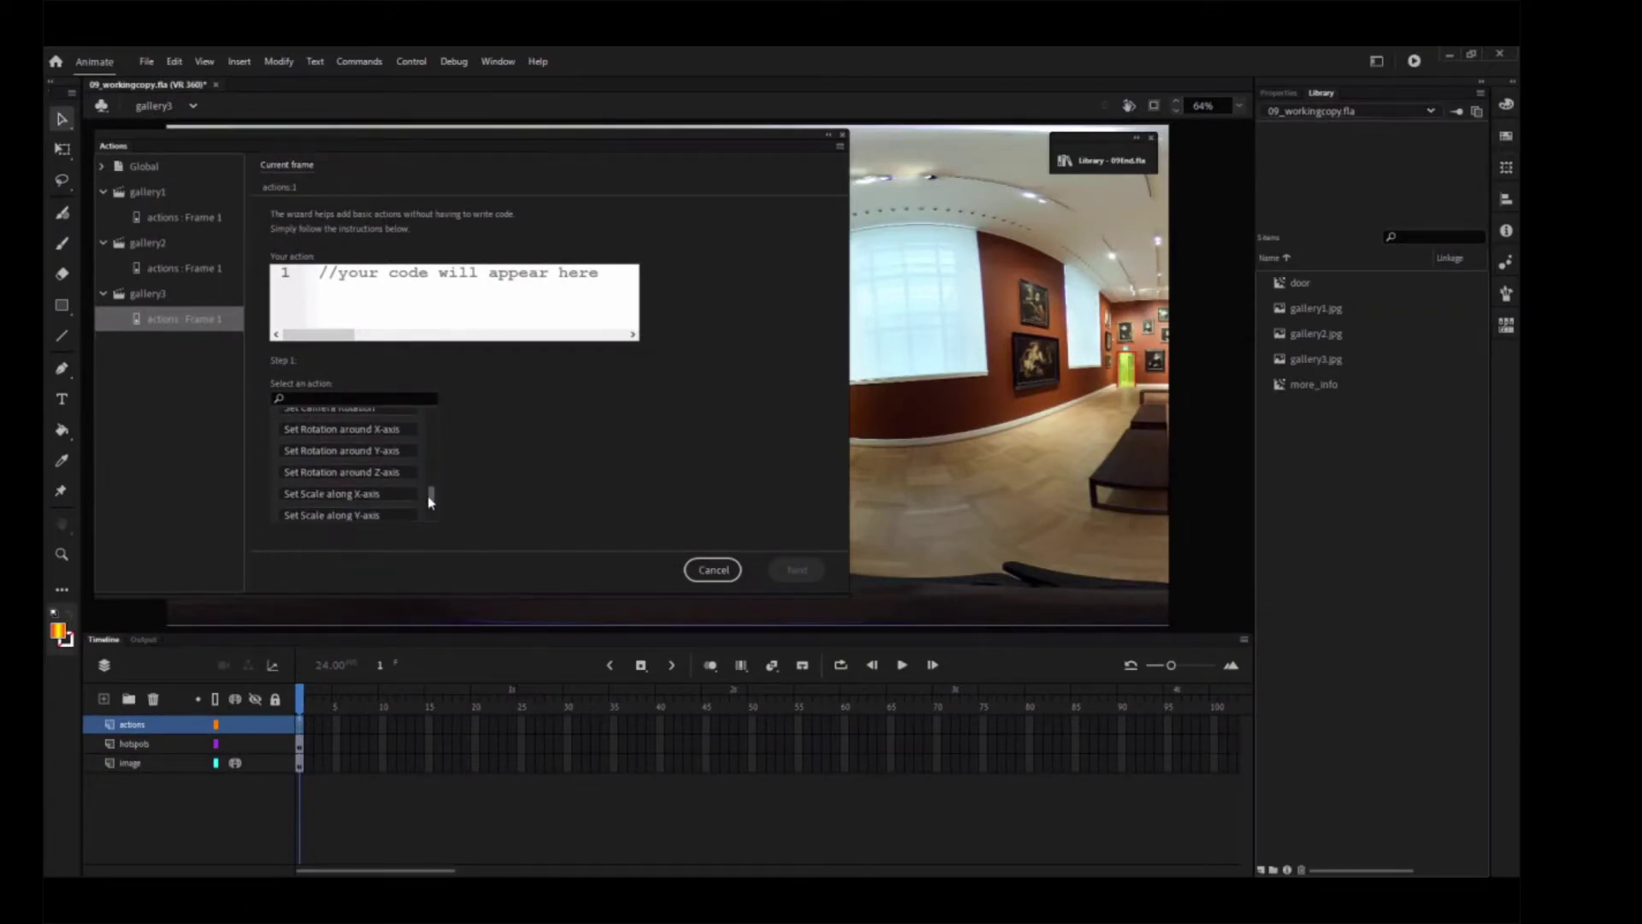
{"action": "left_click", "coordinate": [377, 444]}
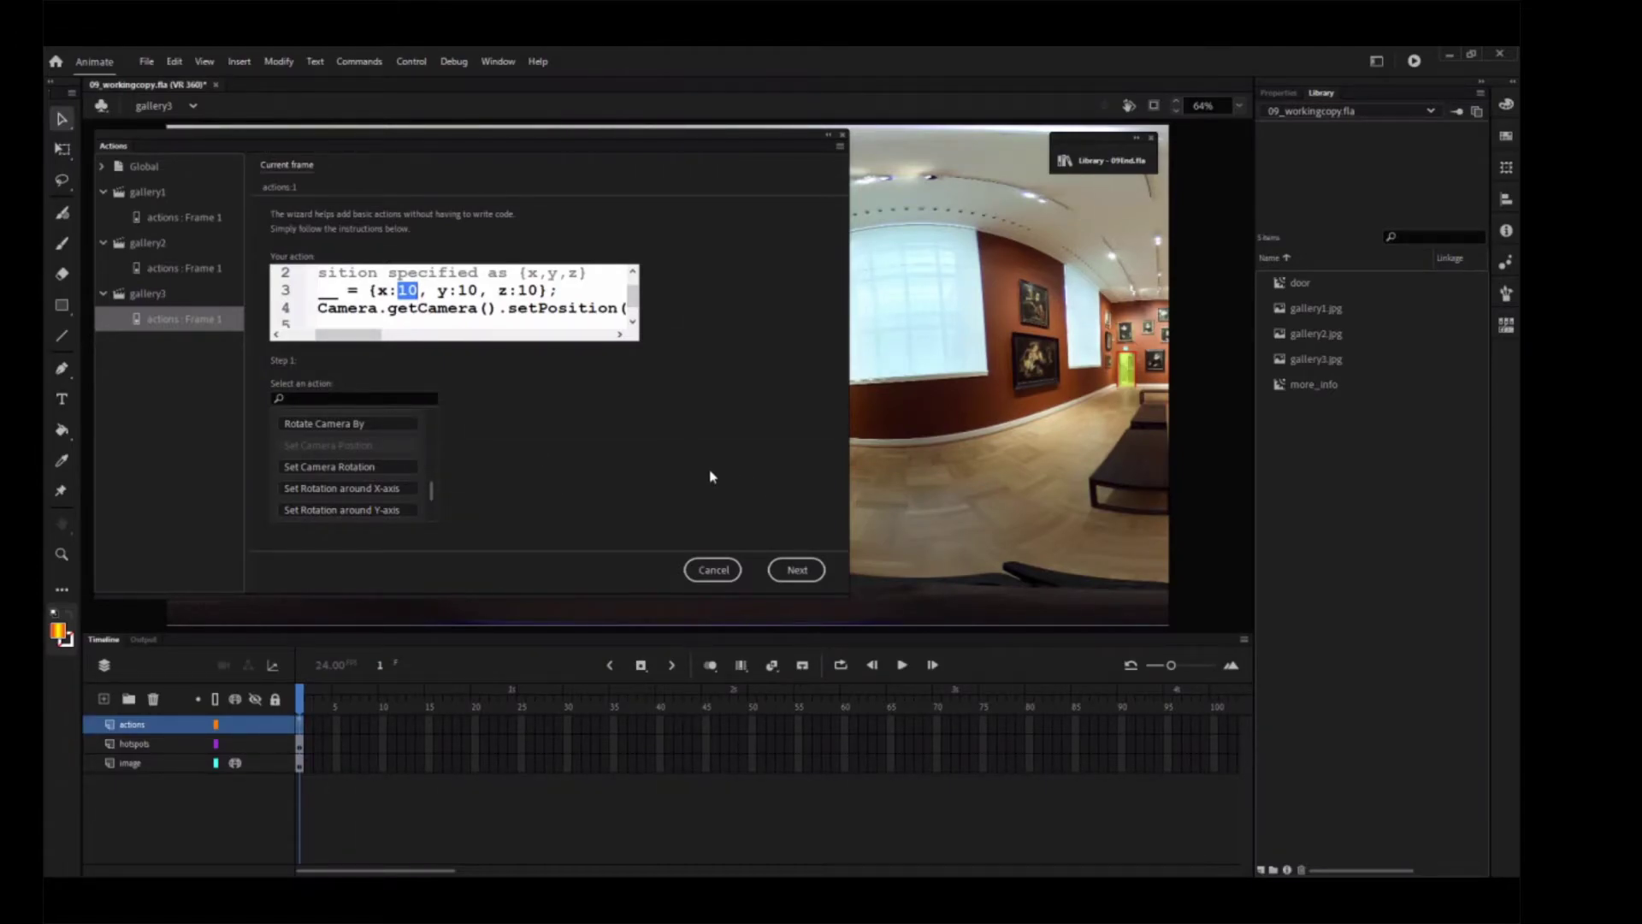
{"action": "type", "text": "120"}
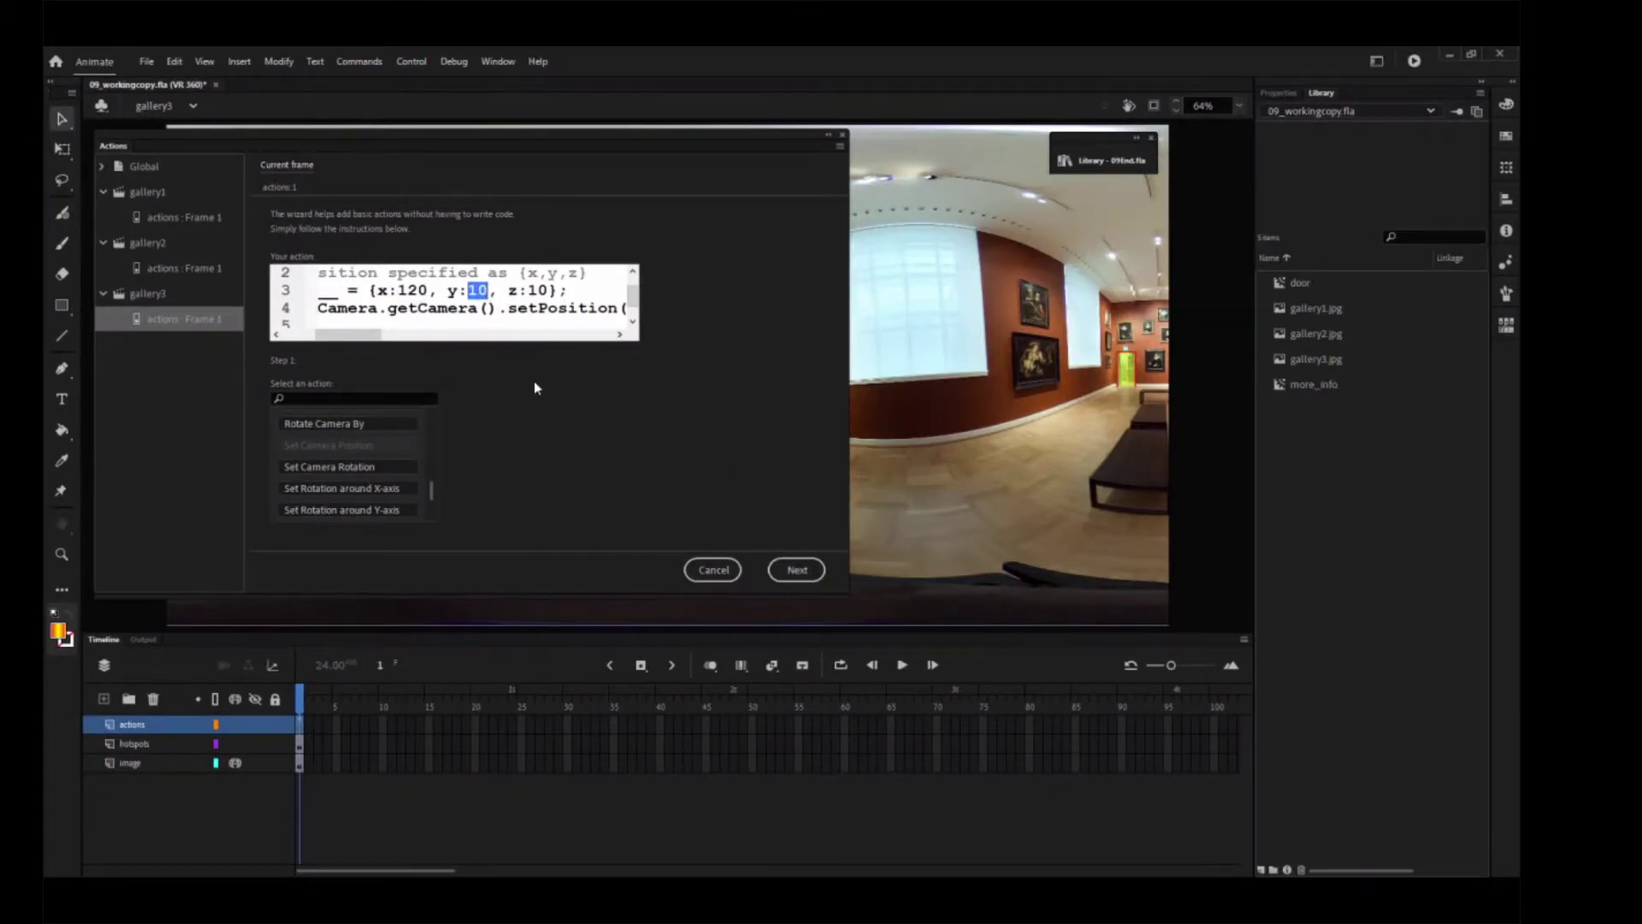
{"action": "type", "text": "-10"}
{"action": "double_click", "coordinate": [548, 291]}
- Set z to 30, trigger the action with this frame, and add the generated code
{"action": "type", "text": "30"}
{"action": "left_click", "coordinate": [795, 571]}
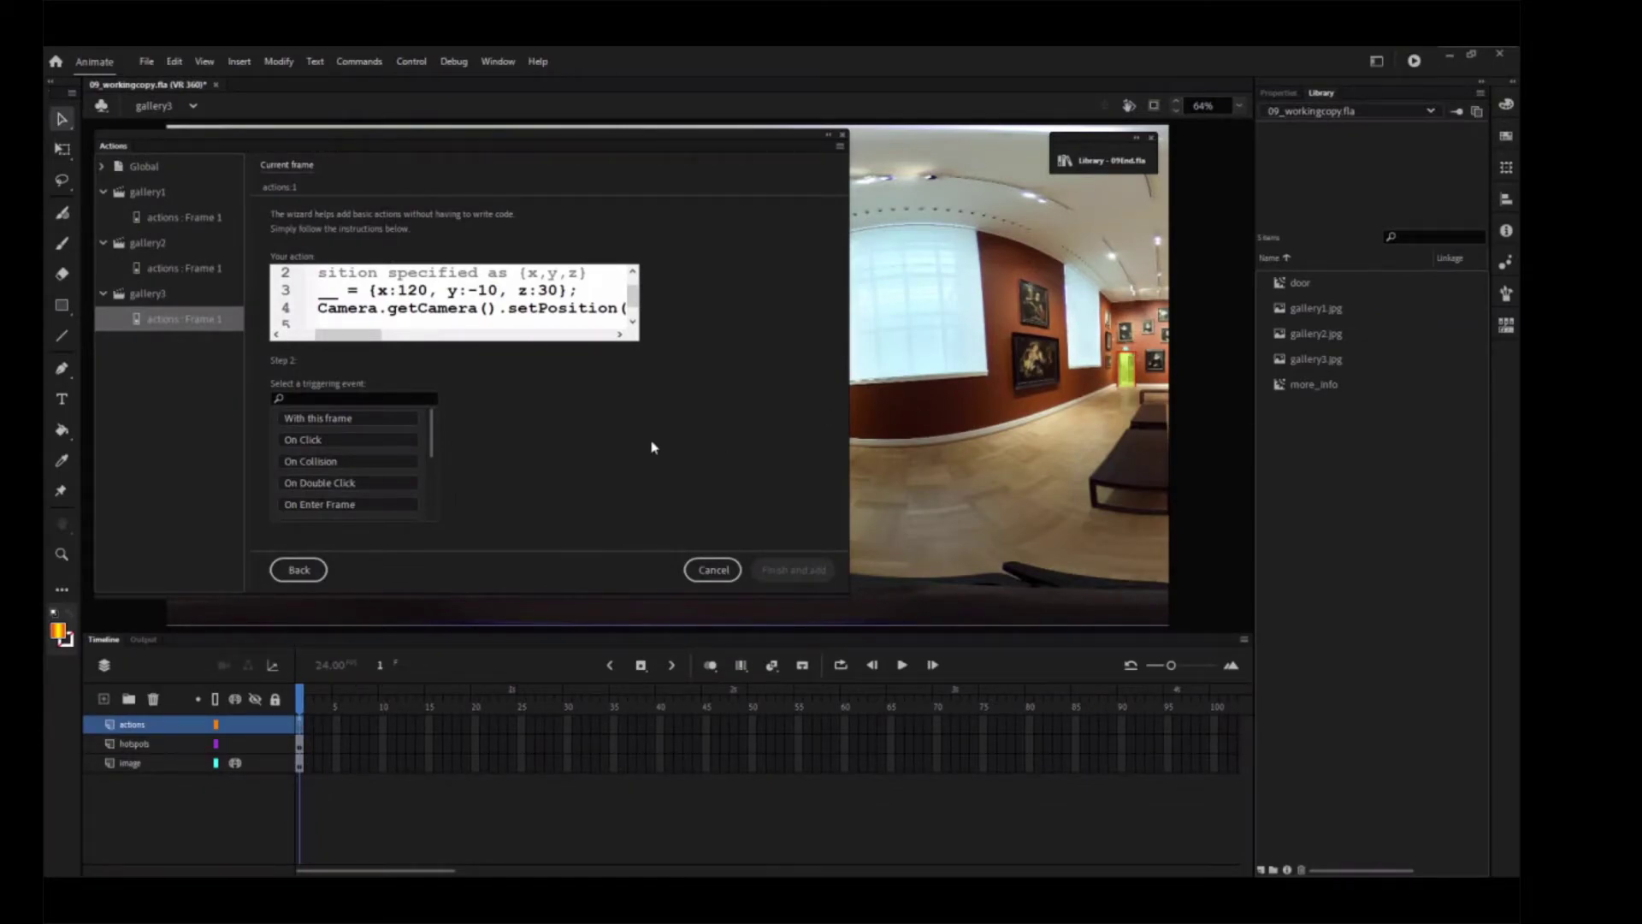
{"action": "left_click", "coordinate": [361, 421]}
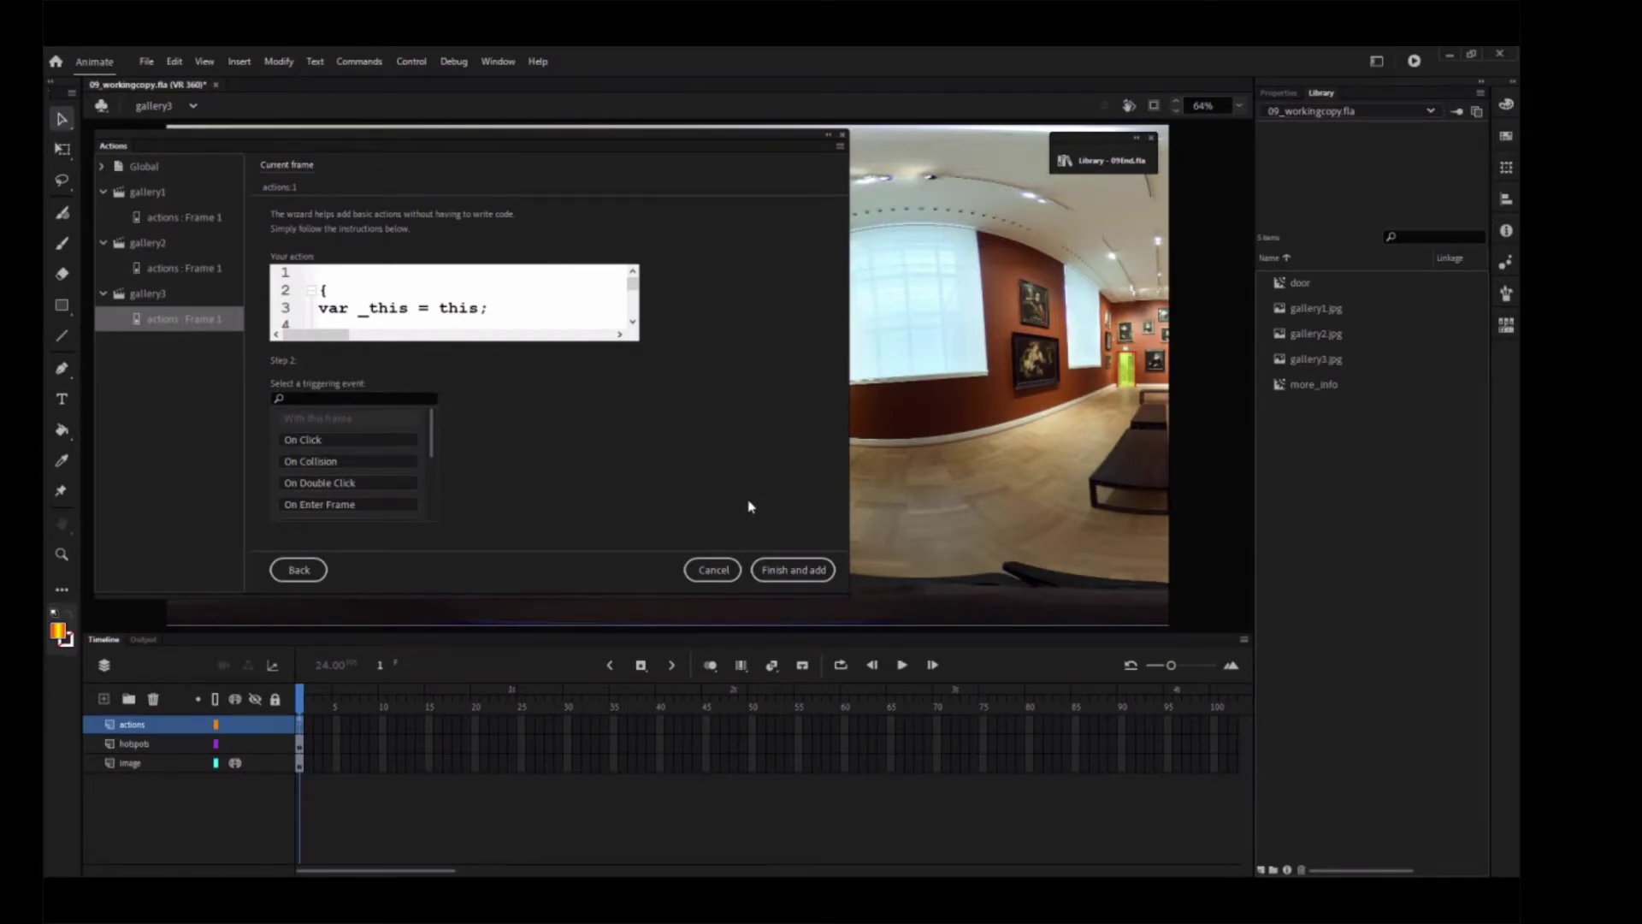
{"action": "left_click", "coordinate": [795, 570]}
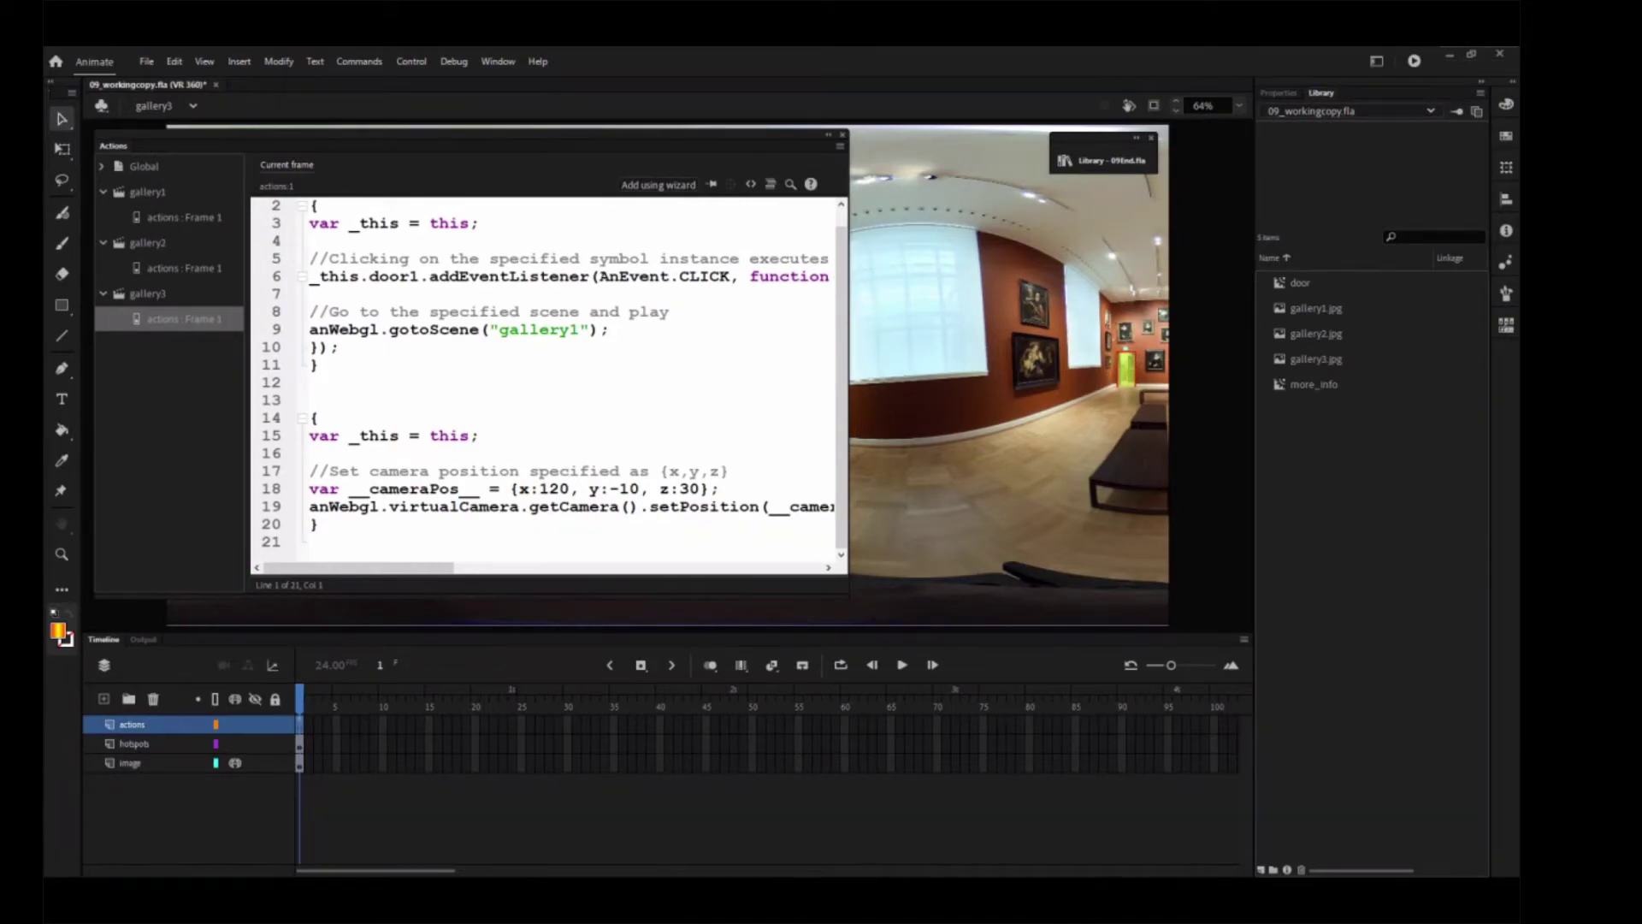
- Test the movie in Chrome, turn toward the green doorway, and walk through into gallery3
{"action": "left_click", "coordinate": [1415, 62]}
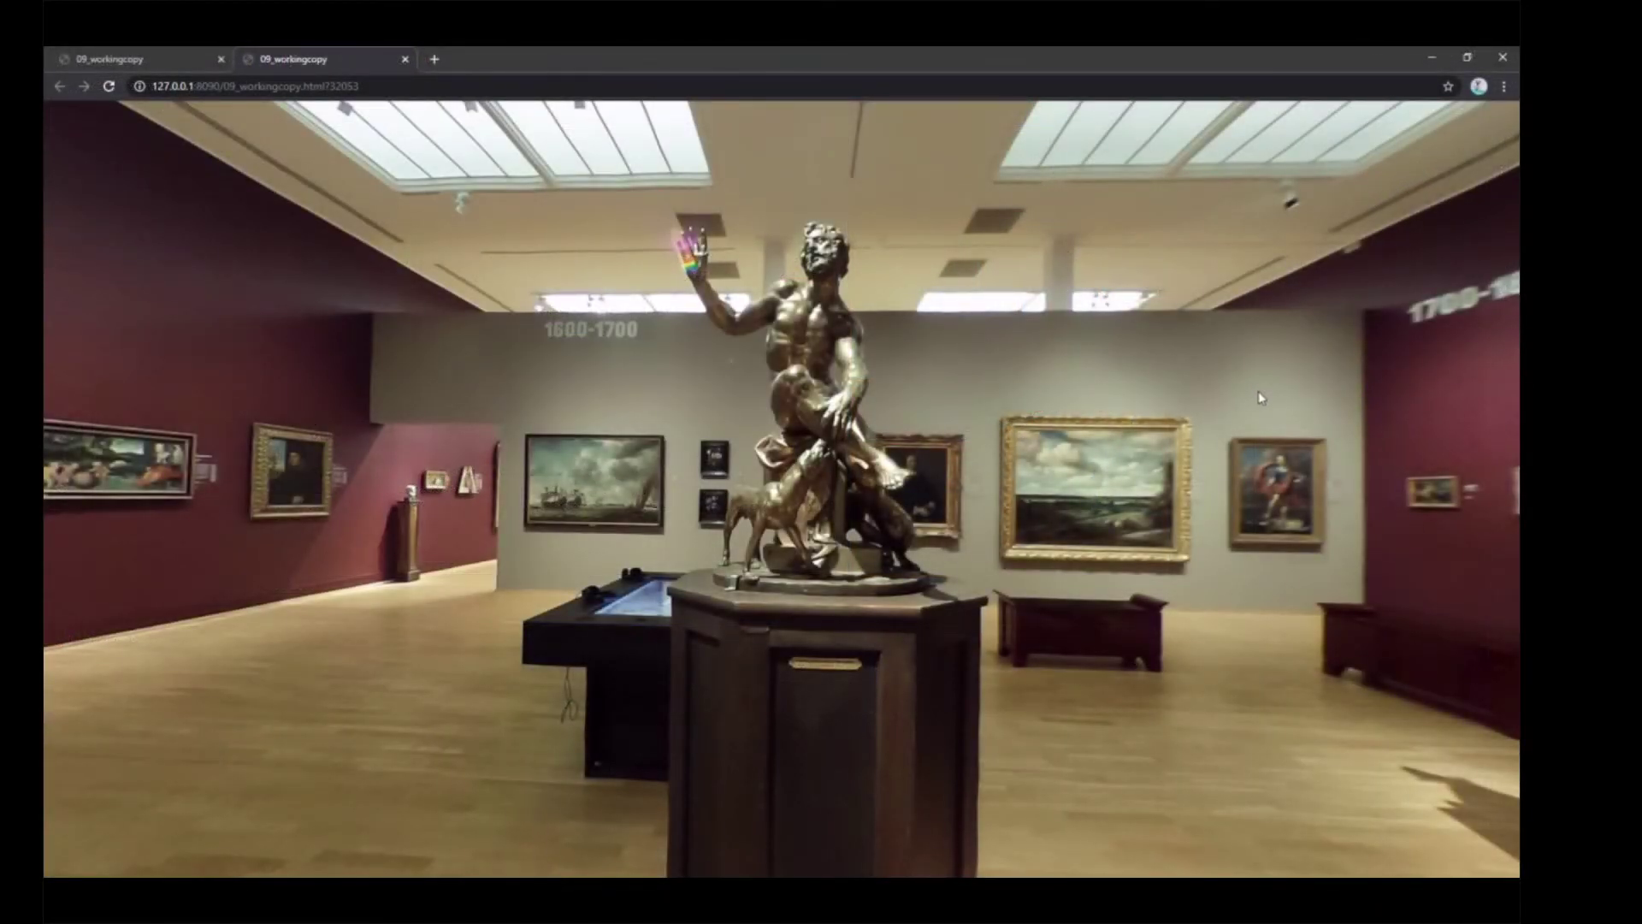
{"action": "left_click_drag", "start_coordinate": [1257, 393], "coordinate": [821, 397]}
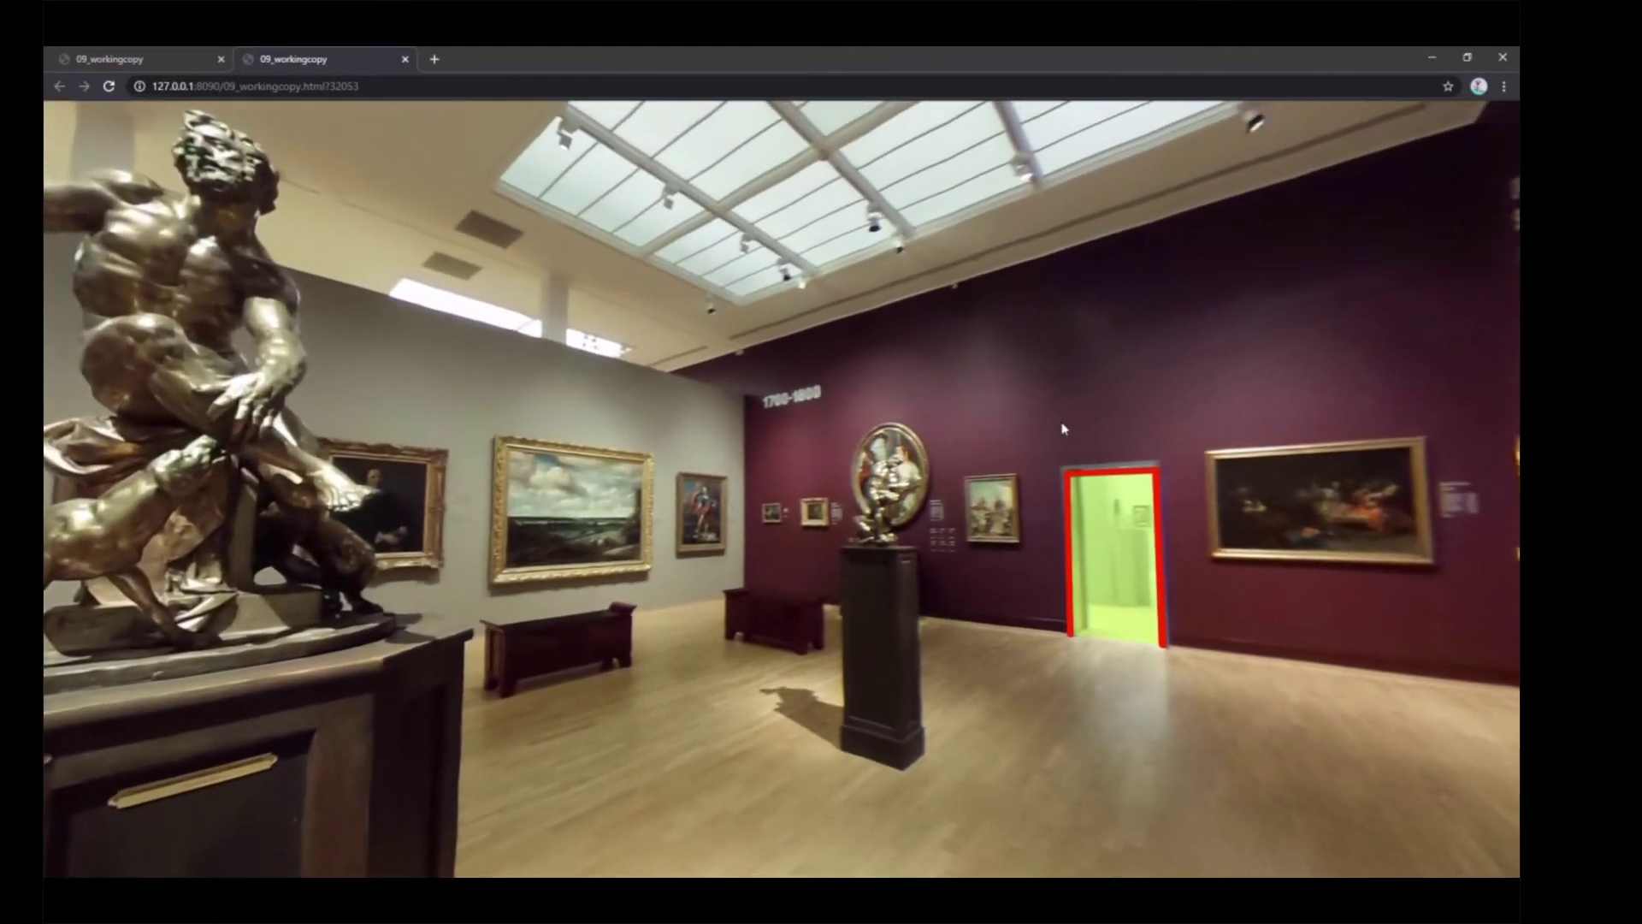
{"action": "left_click", "coordinate": [1121, 535]}
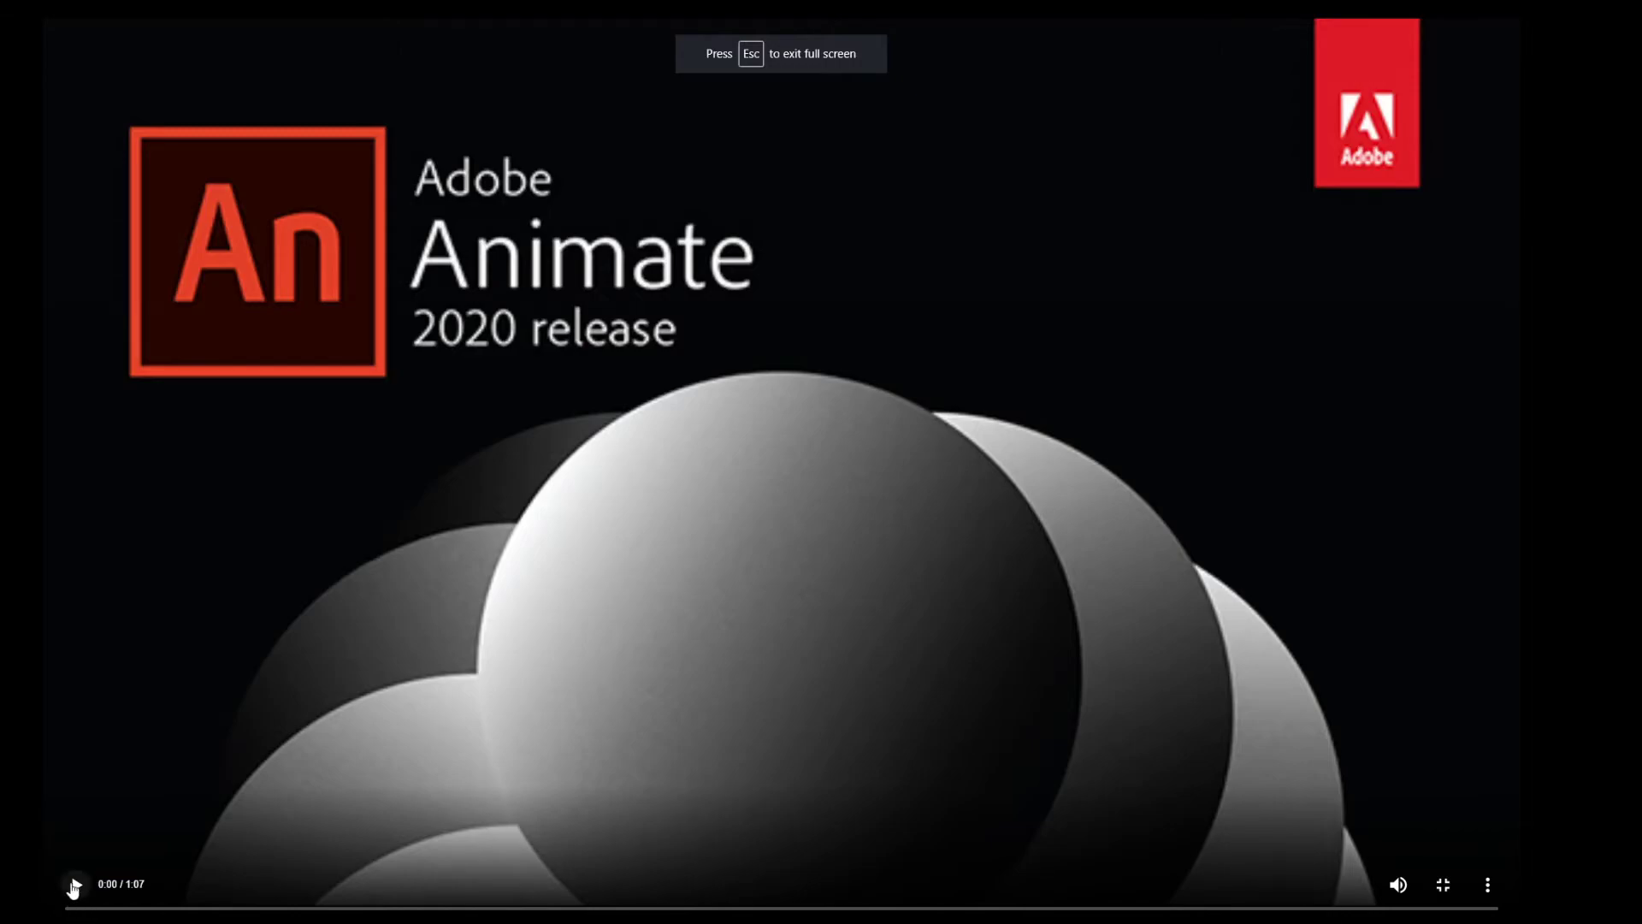
{"action": "left_click", "coordinate": [74, 885]}
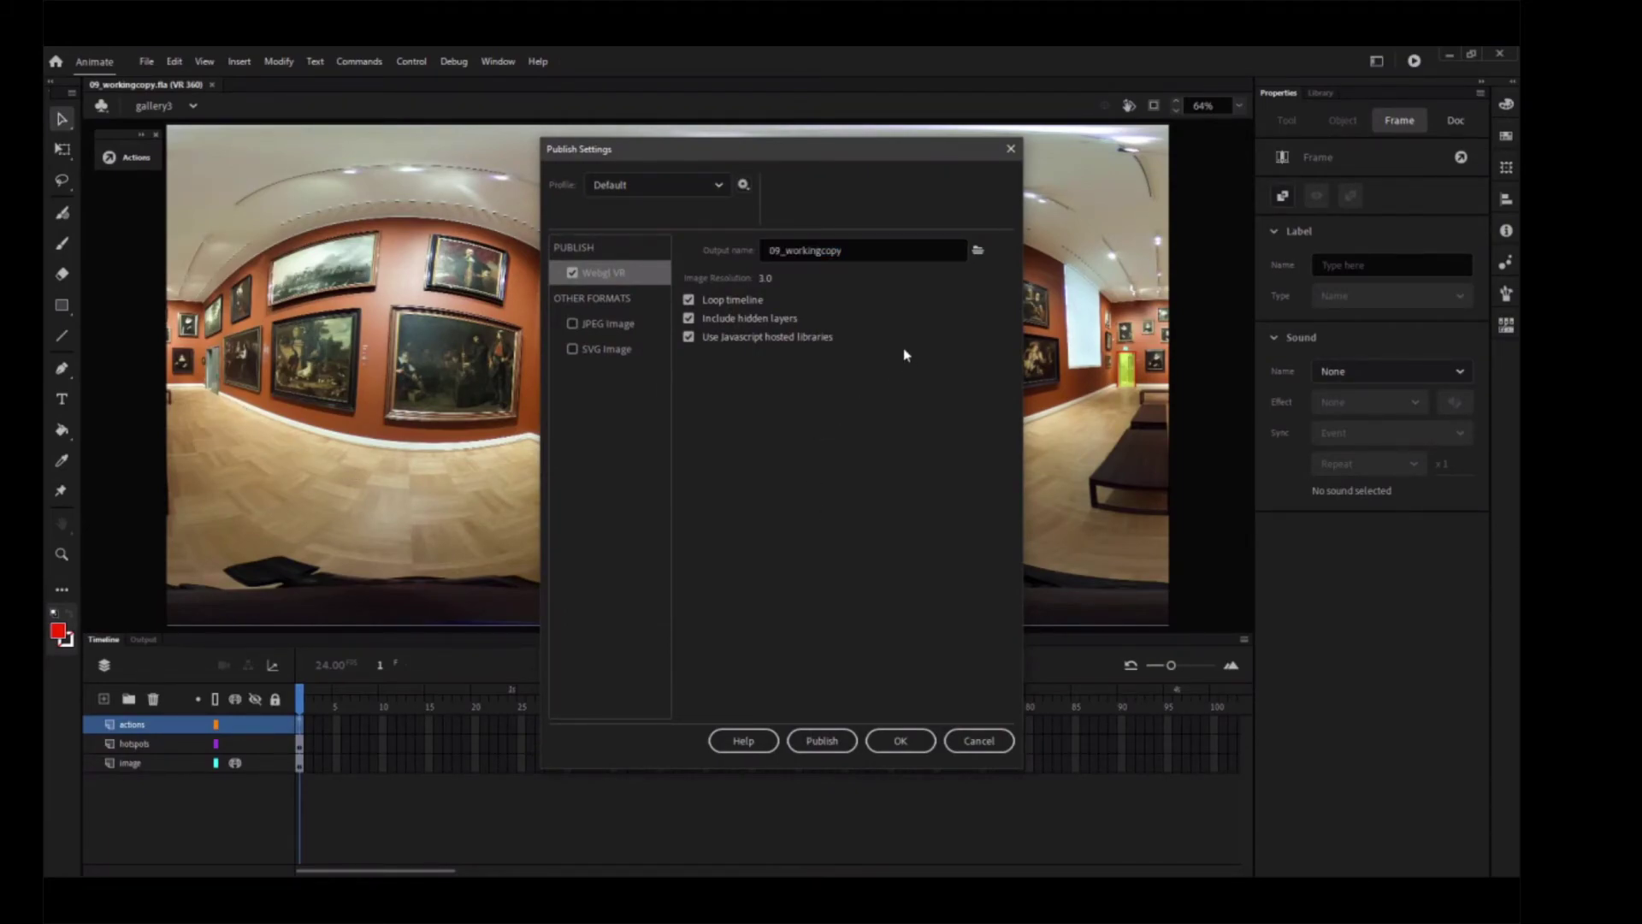
- Toggle Loop timeline off and back on in the Publish Settings
{"action": "left_click", "coordinate": [717, 304]}
{"action": "left_click", "coordinate": [723, 307]}
- Publish the 09_workingcopy VR project to HTML from Publish Settings
{"action": "left_click", "coordinate": [822, 741]}
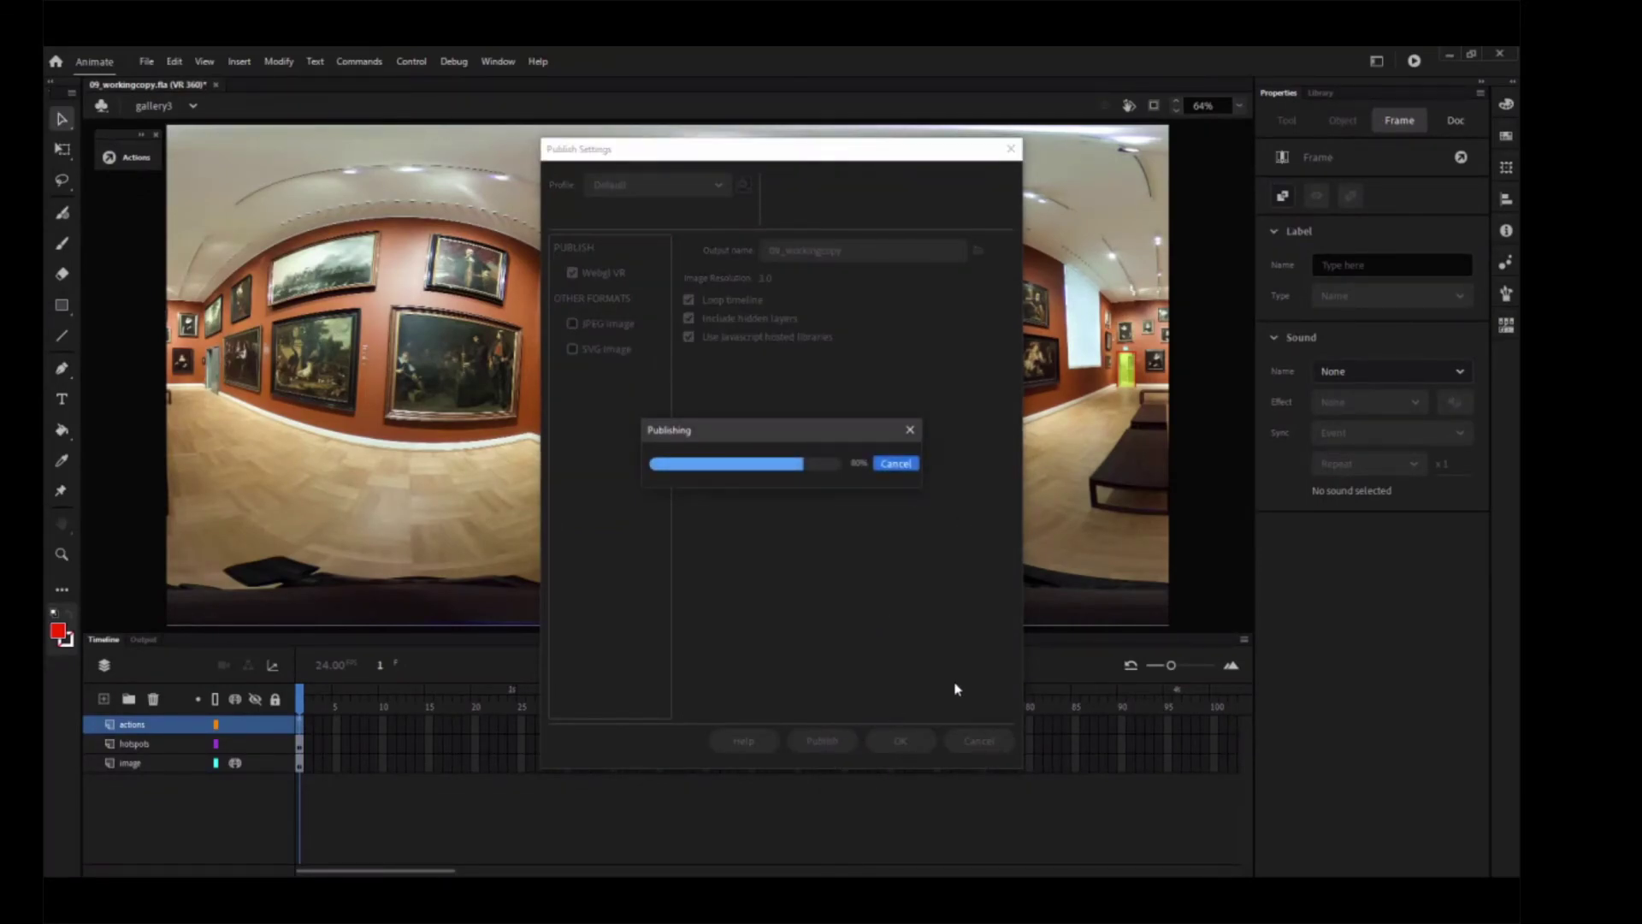